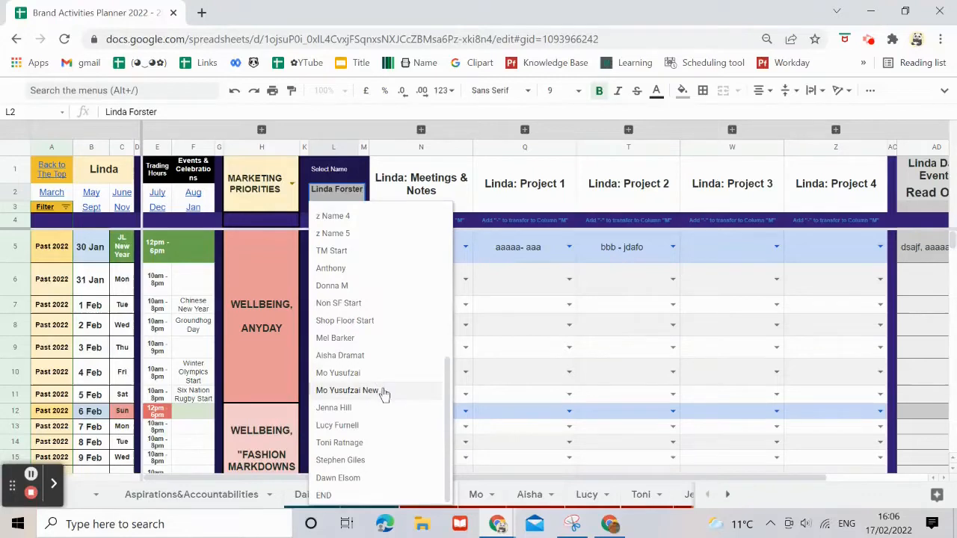
Switch the Select Name cell in L2 to another team member's name, and return it to the sheet owner's name
left_click(379, 389)
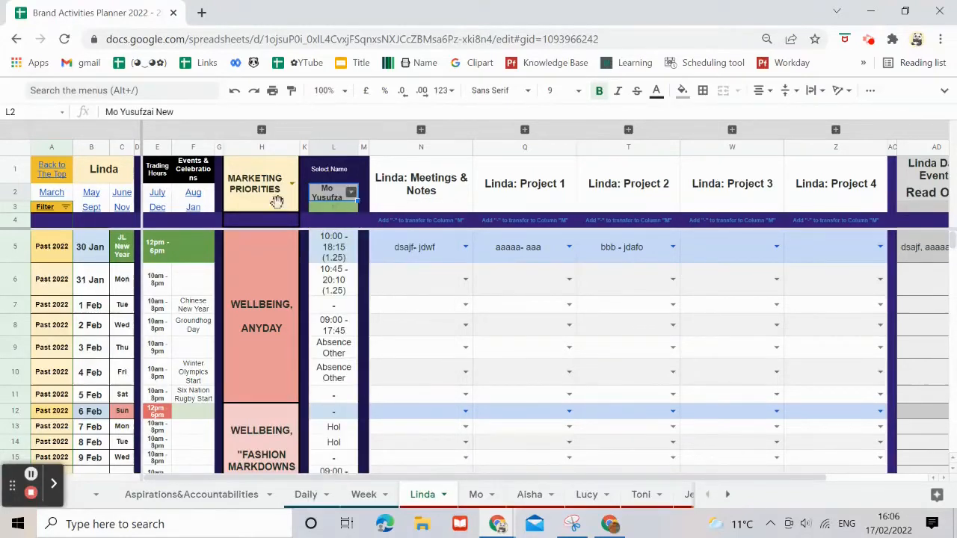
left_click(351, 193)
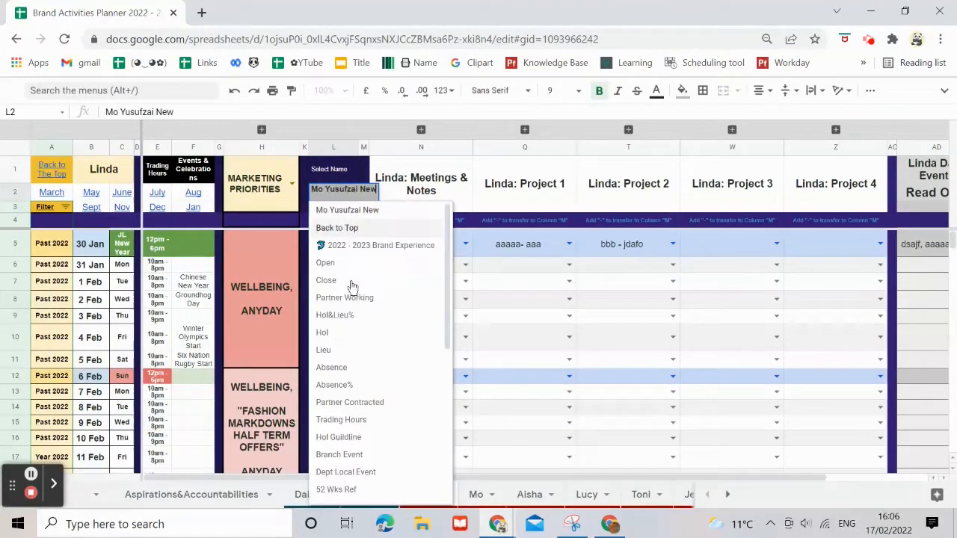
scroll(374, 447, "down", 3)
scroll(377, 450, "down", 3)
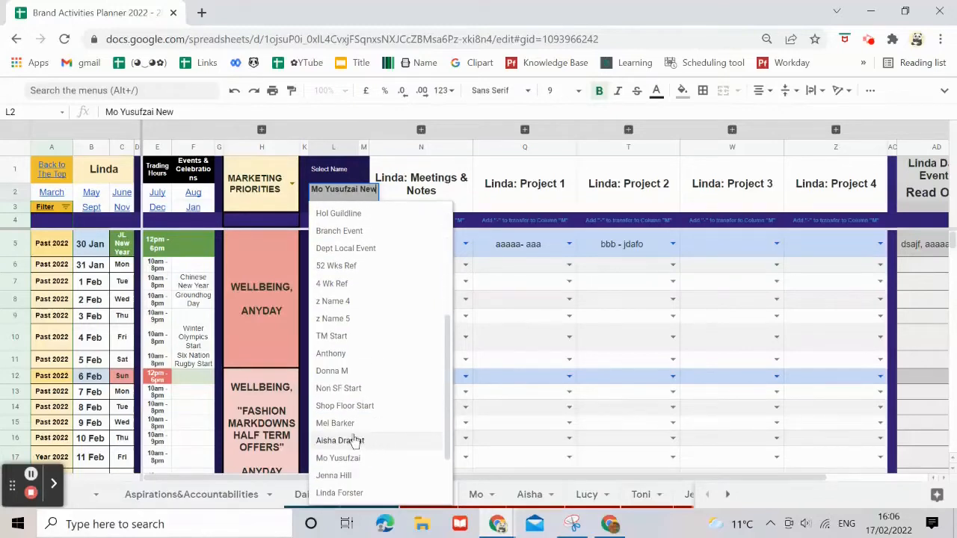
left_click(357, 419)
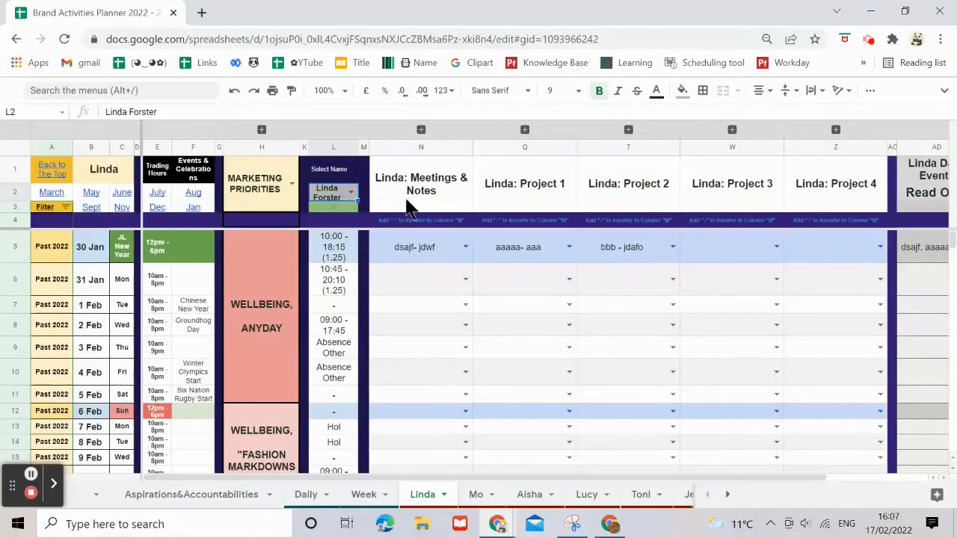
Select the Meetings & Notes column and the four Project columns (N, Q, T, W and Z) one at a time
left_click(429, 145)
left_click(528, 144)
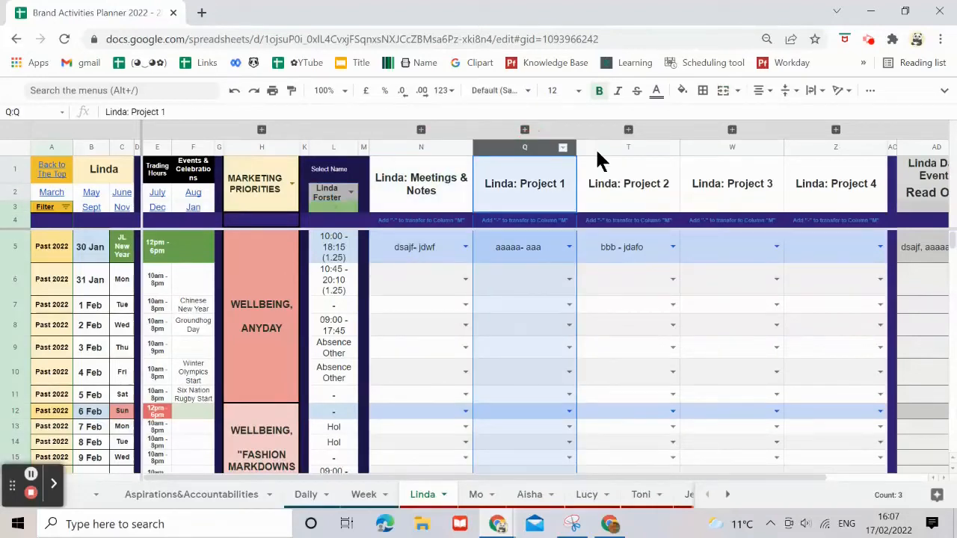
left_click(642, 147)
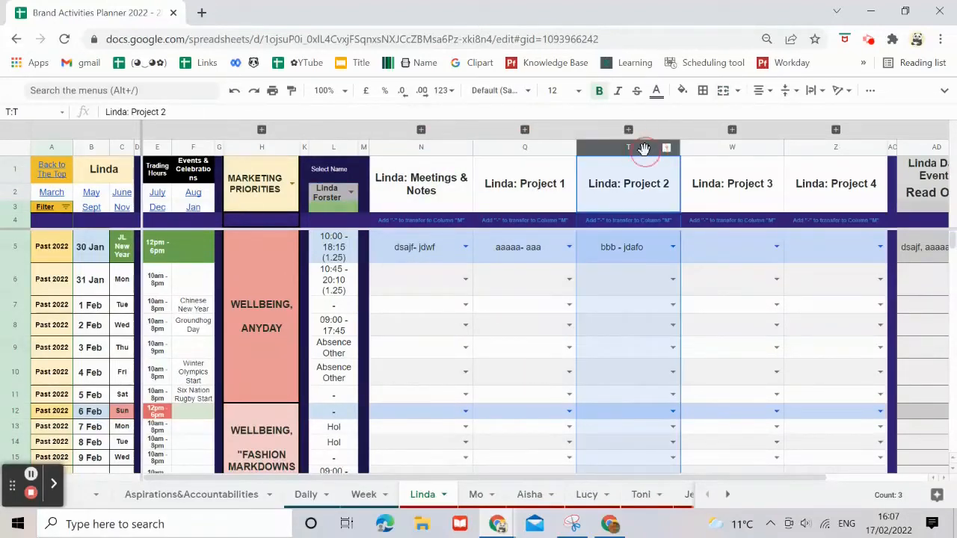
left_click(726, 148)
left_click(834, 147)
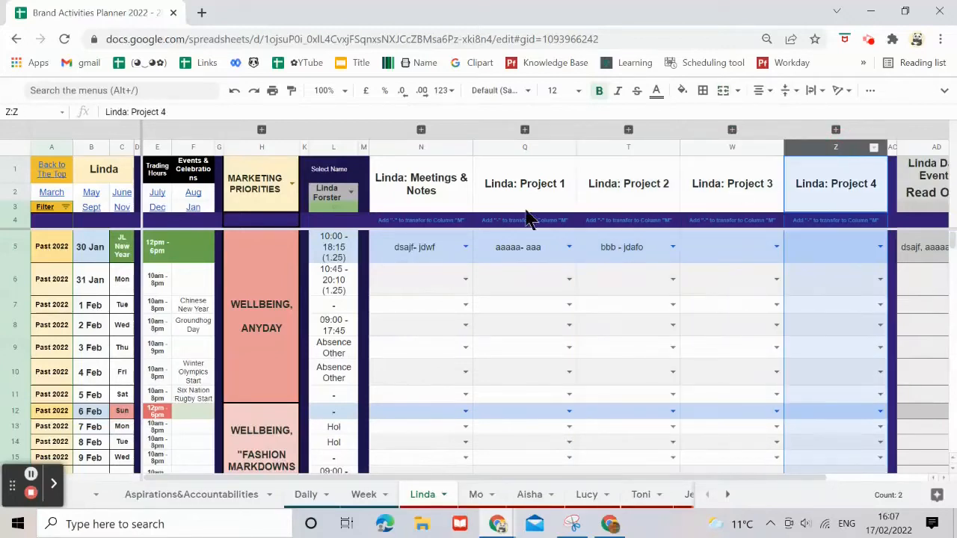
Replace "Project 1" with "Beauty" in the column Q heading, keeping the name prefix
left_click(530, 182)
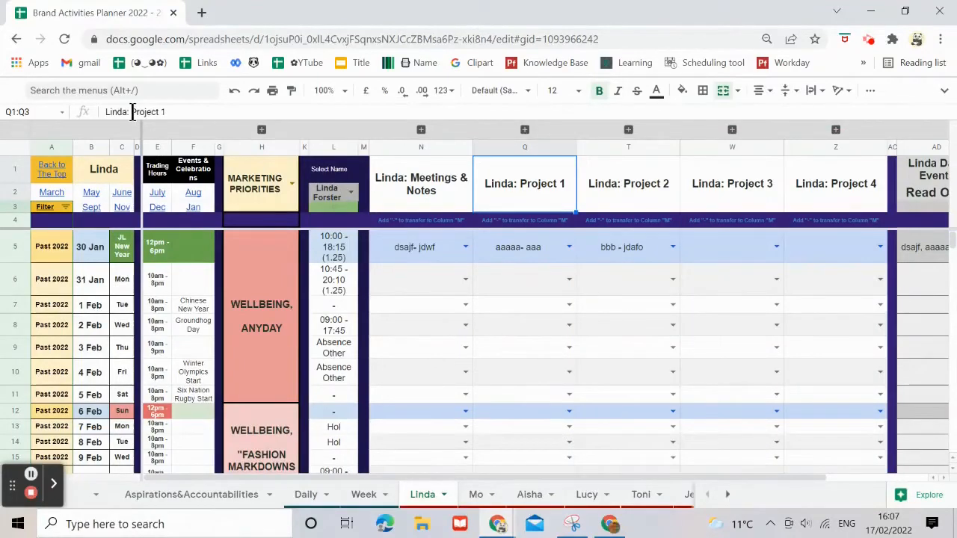
left_click_drag(132, 111, 186, 116)
type("Beauty")
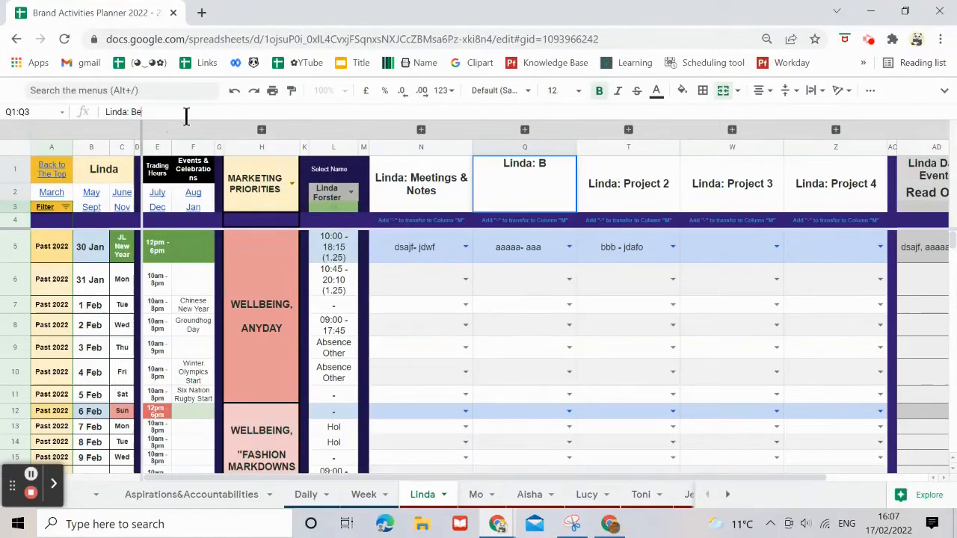
left_click(516, 303)
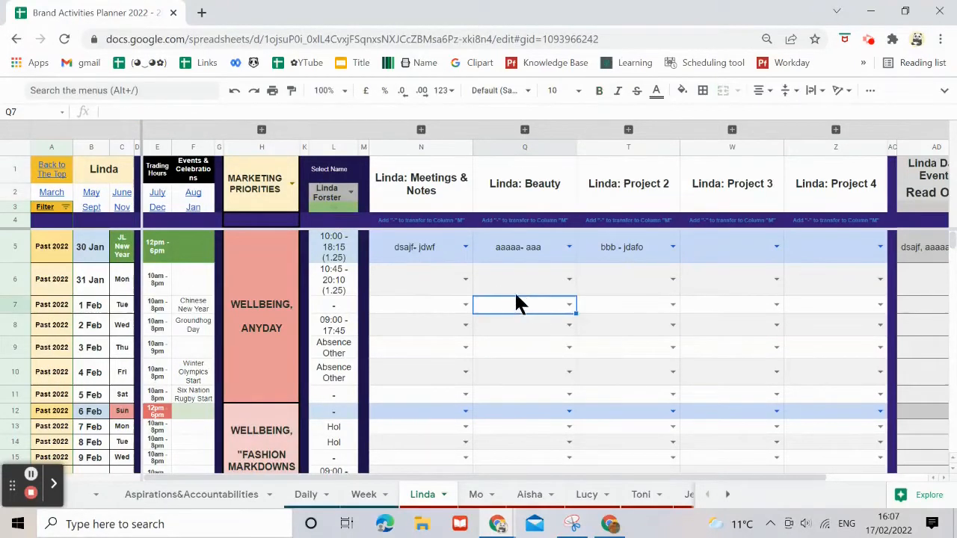
left_click(503, 187)
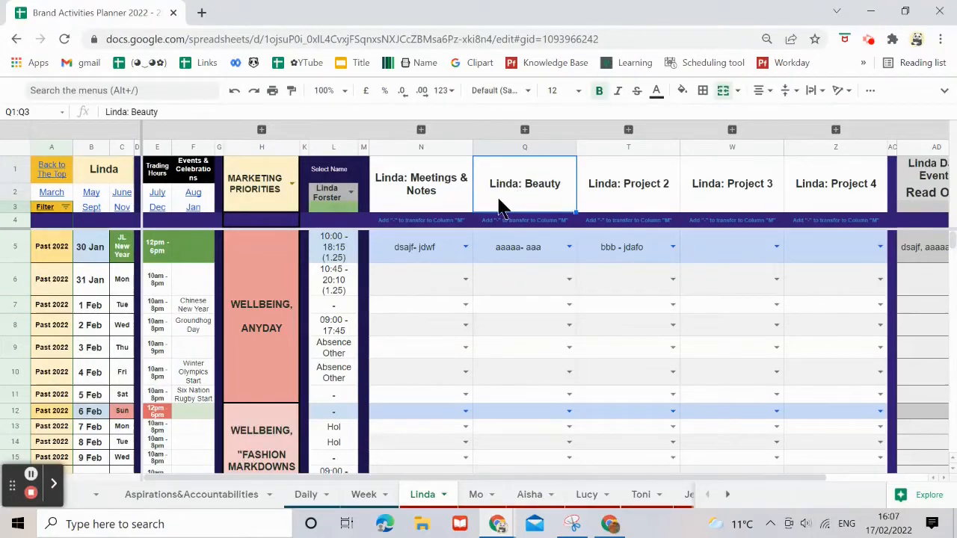
Enter "Channel" in the Beauty column for 31 Jan, cell Q6
left_click(565, 281)
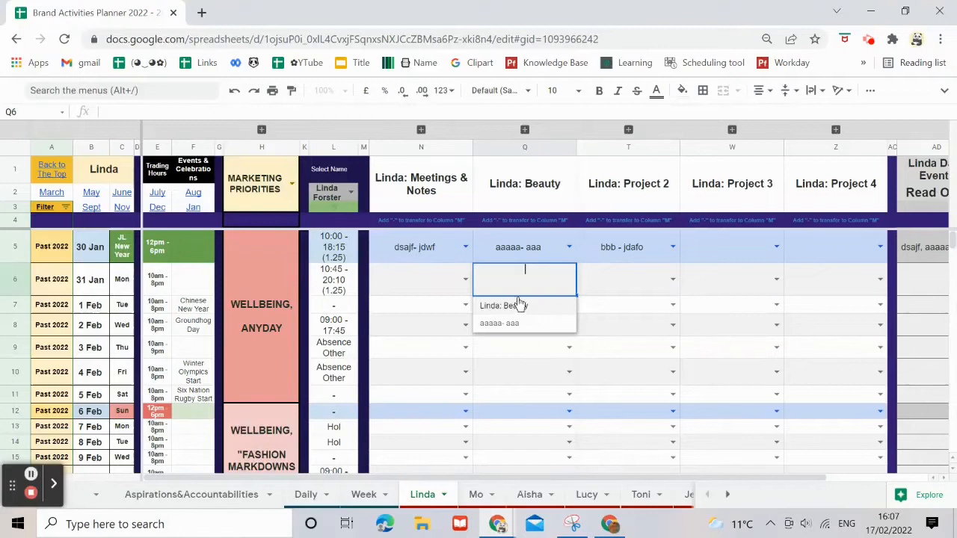
key("Escape")
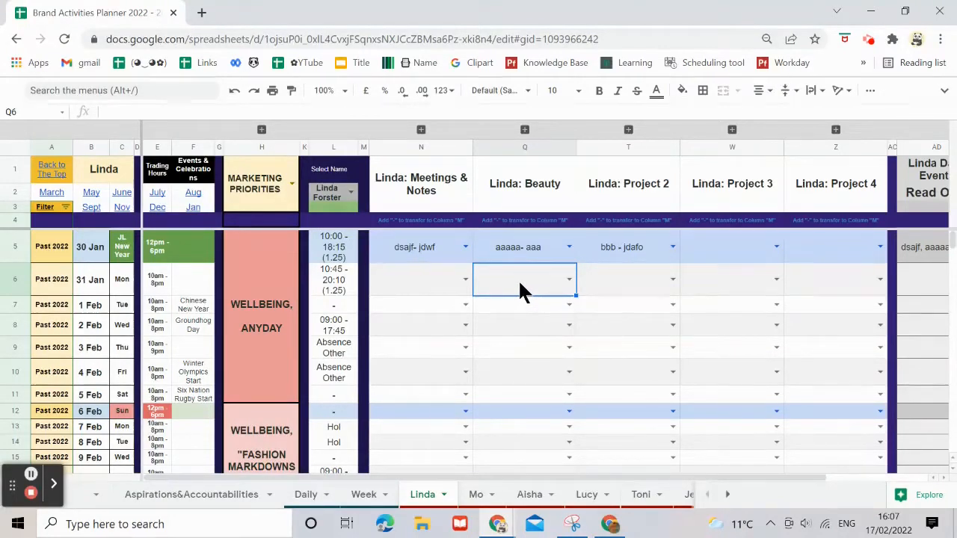
type("Channel")
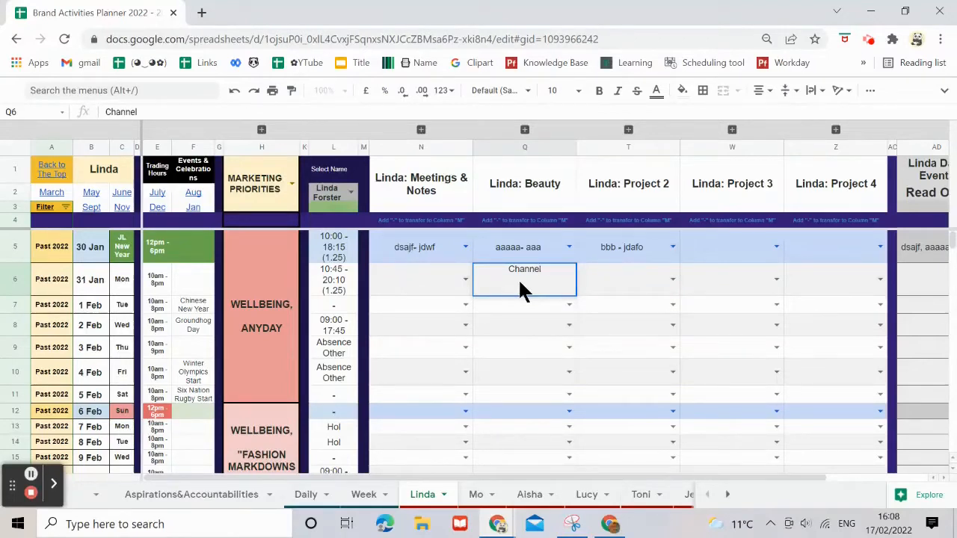
key("Return")
Extend the 31 Jan entry in the Beauty column to "Channel - 1pm" so it transfers to the daily and weekly event columns
left_click_drag(496, 474, 581, 472)
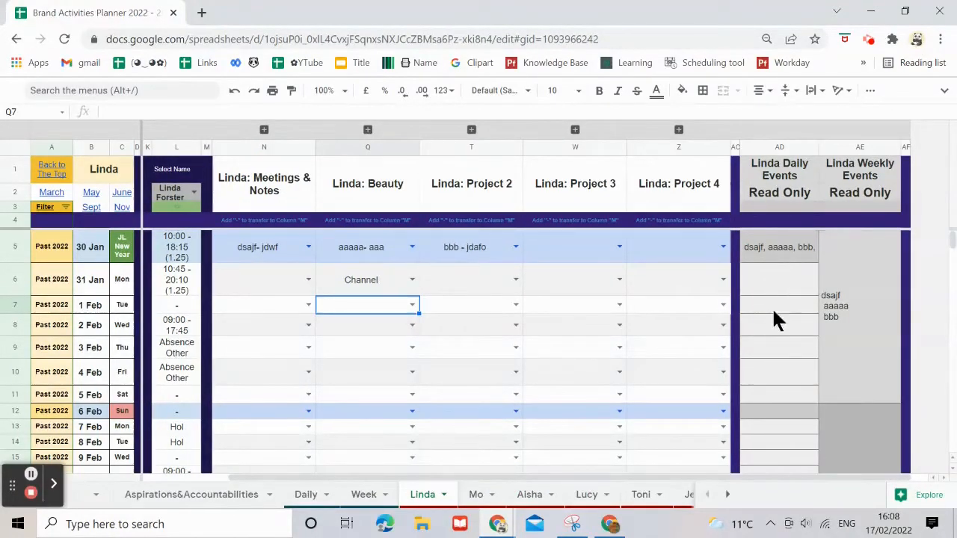
left_click(380, 287)
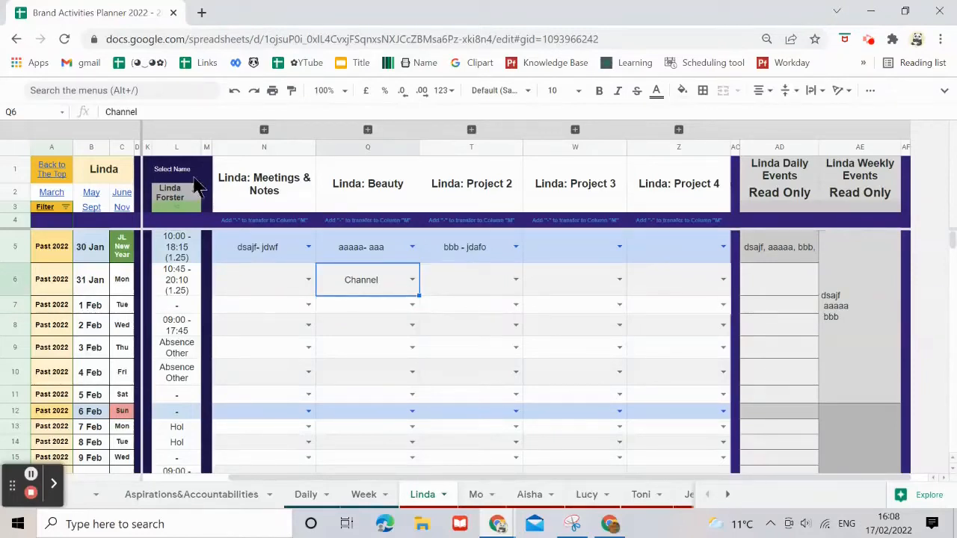
left_click(166, 111)
type("-")
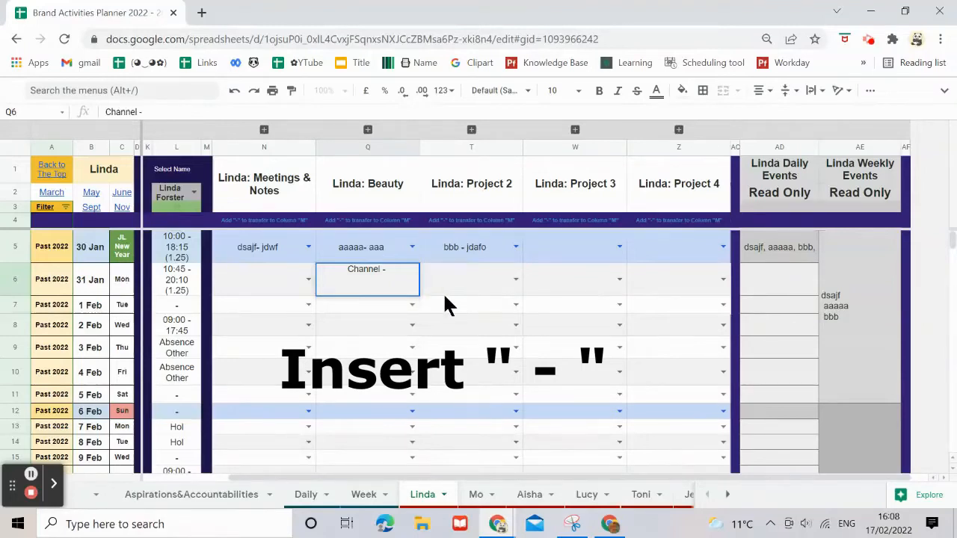
type("1pm")
left_click(448, 287)
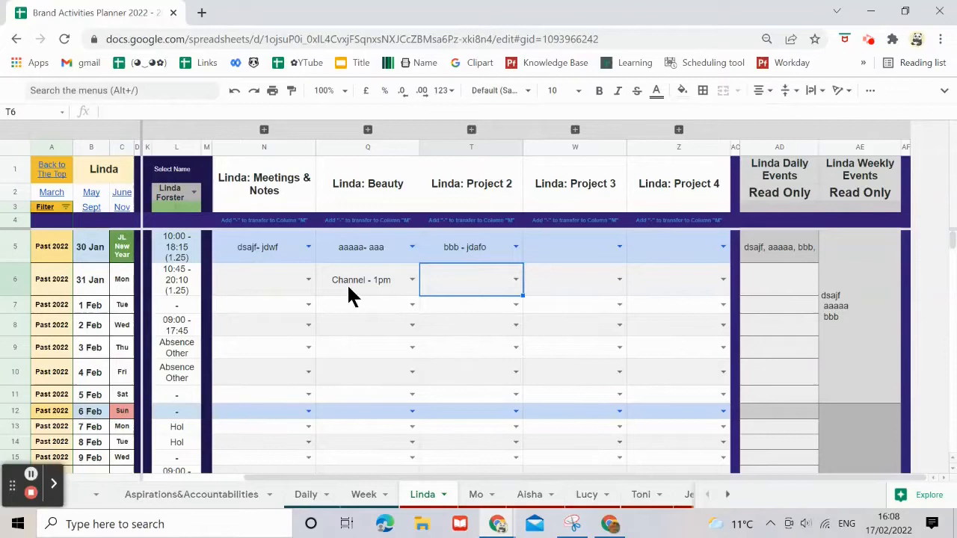
left_click(350, 293)
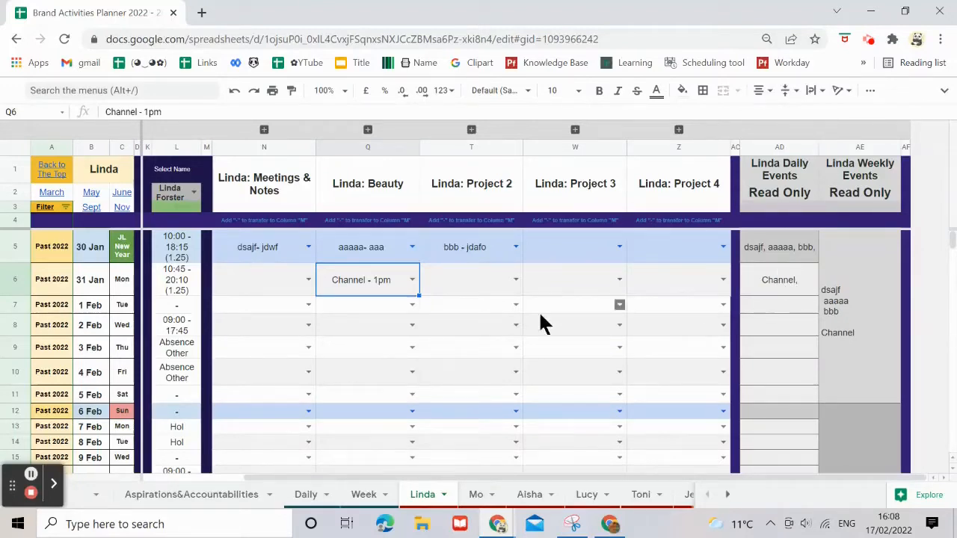
Enter "Ground - 2pm" in the Project 2 column for 31 Jan, cell T6
left_click(459, 284)
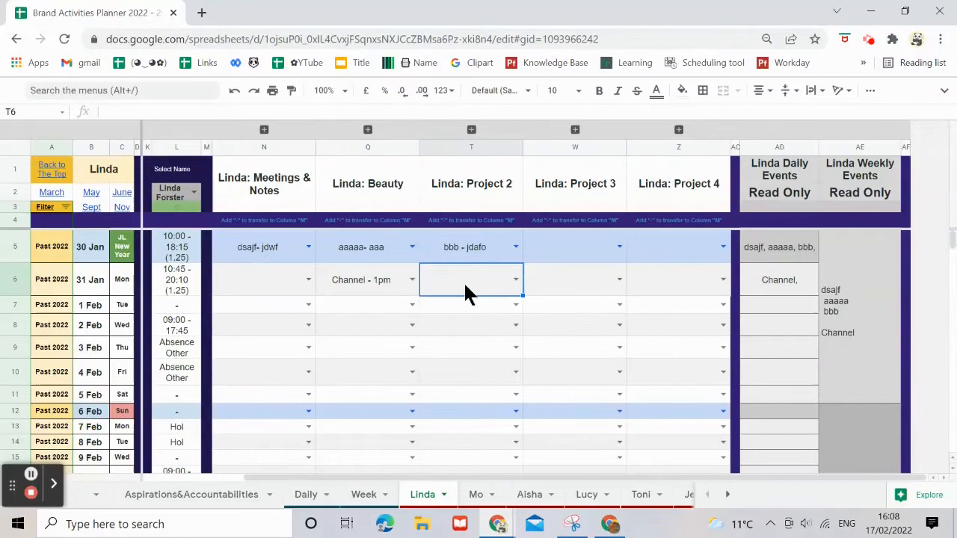
type("Groun")
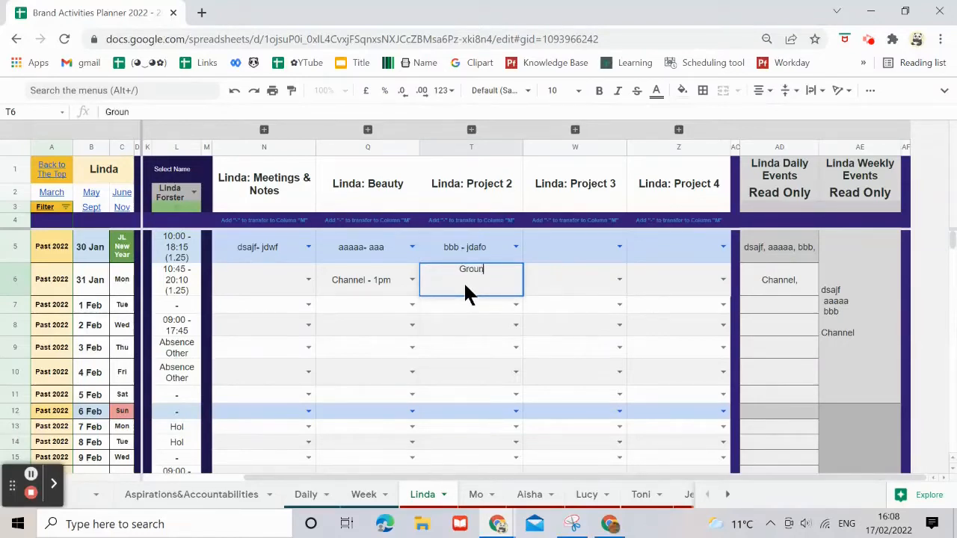
type("d -")
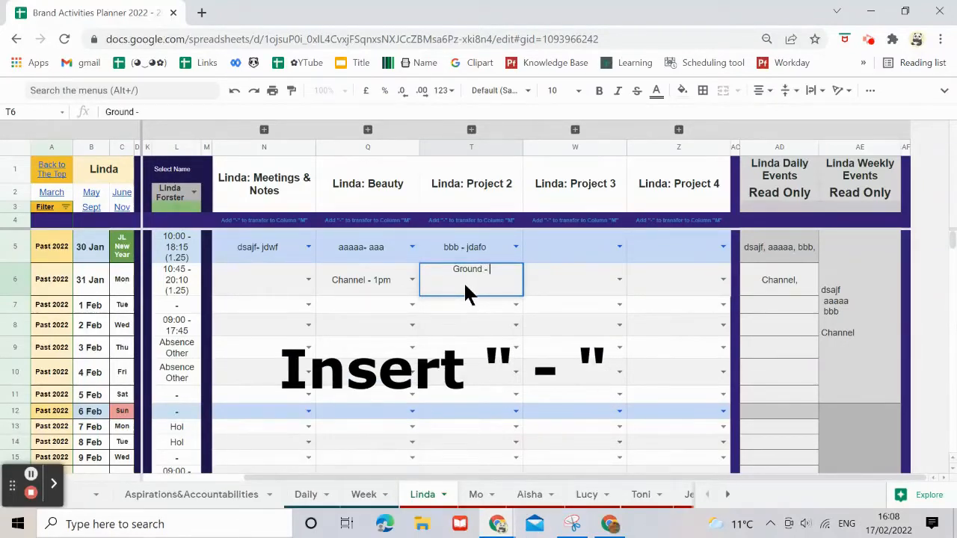
type(" 2pm")
key("Return")
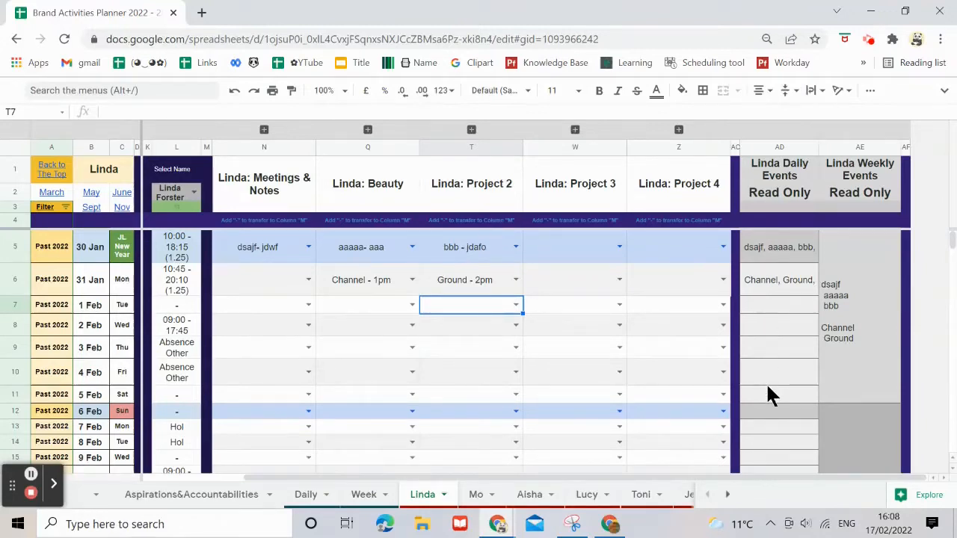
Open the Daily sheet and examine the 31 Jan entry in the first team member's column, cell H4
left_click(320, 496)
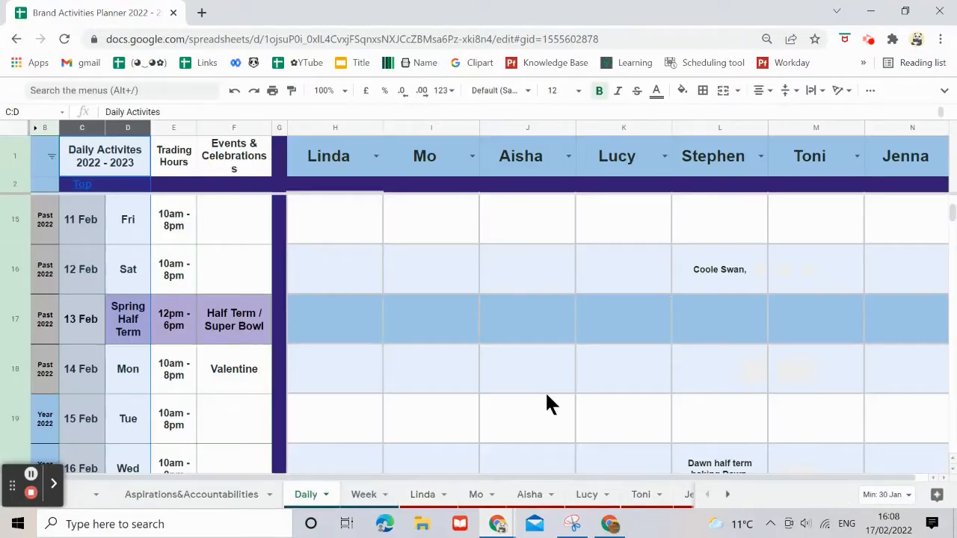
scroll(546, 391, "up", 8)
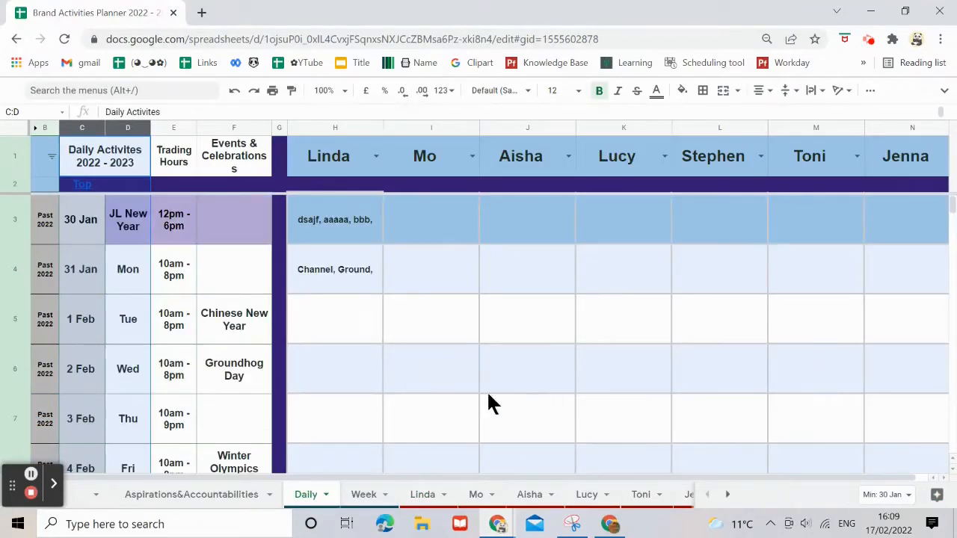
left_click(324, 271)
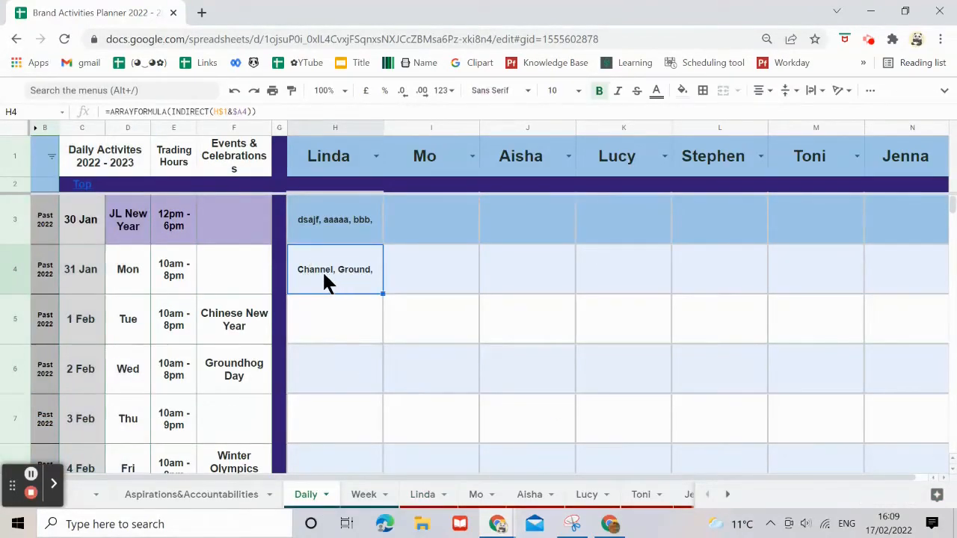
left_click(332, 126)
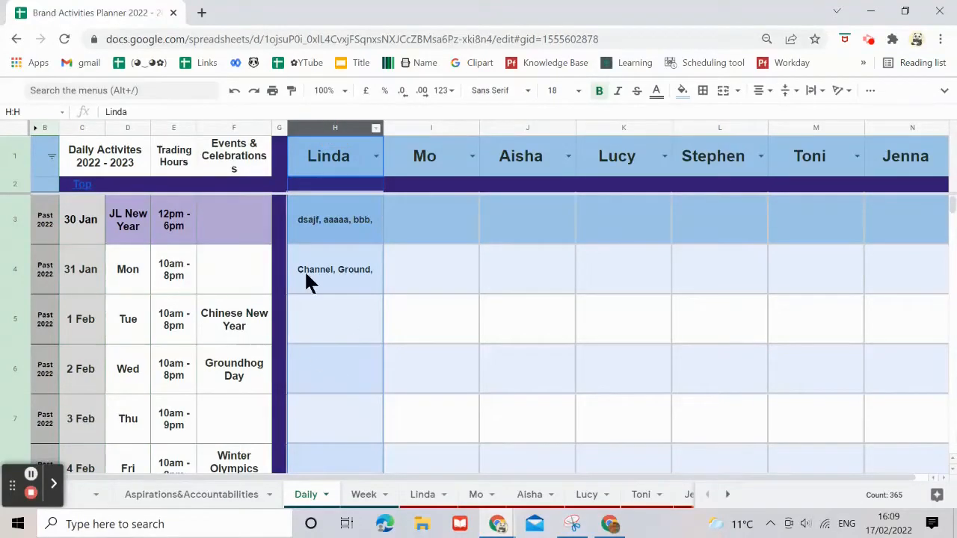
left_click(319, 273)
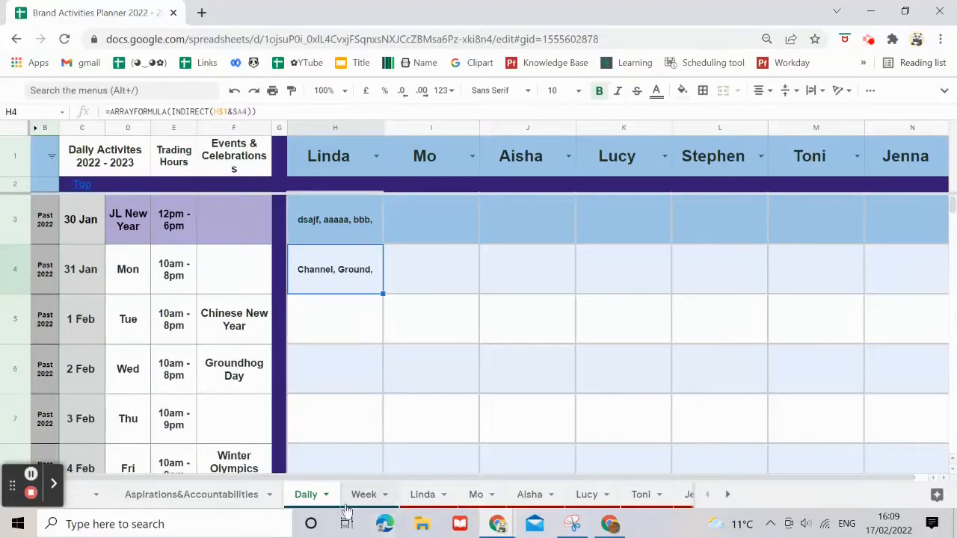
Open the Week sheet and examine the 30 Jan to 05 Feb entry in the first team member's column, cell T3
mouse_move(326, 475)
left_mouse_down()
mouse_move(426, 479)
mouse_move(318, 479)
left_mouse_up()
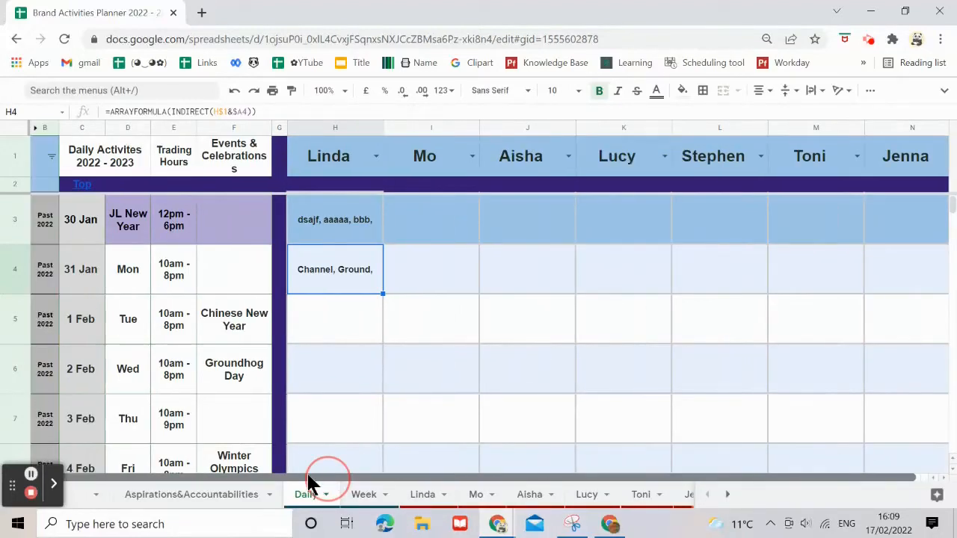
left_click(366, 495)
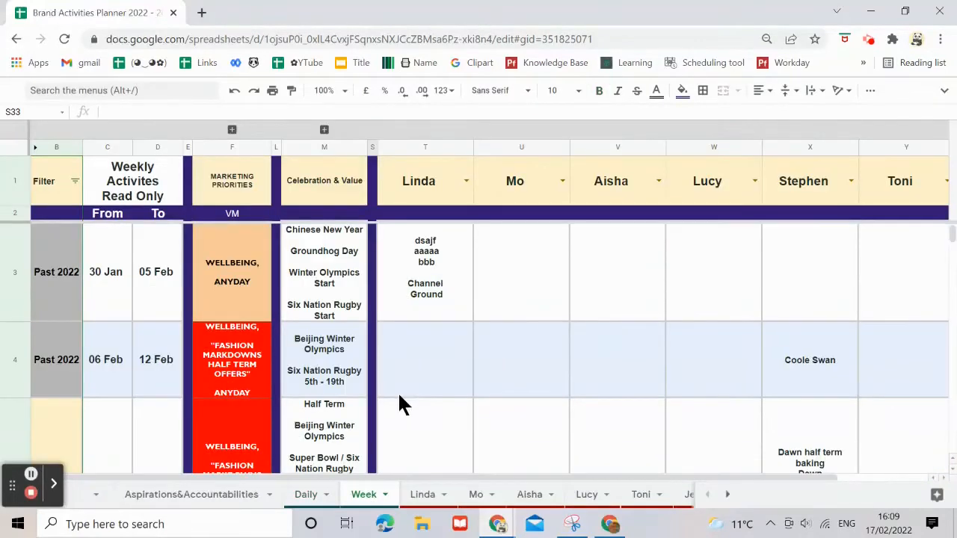
left_click(421, 300)
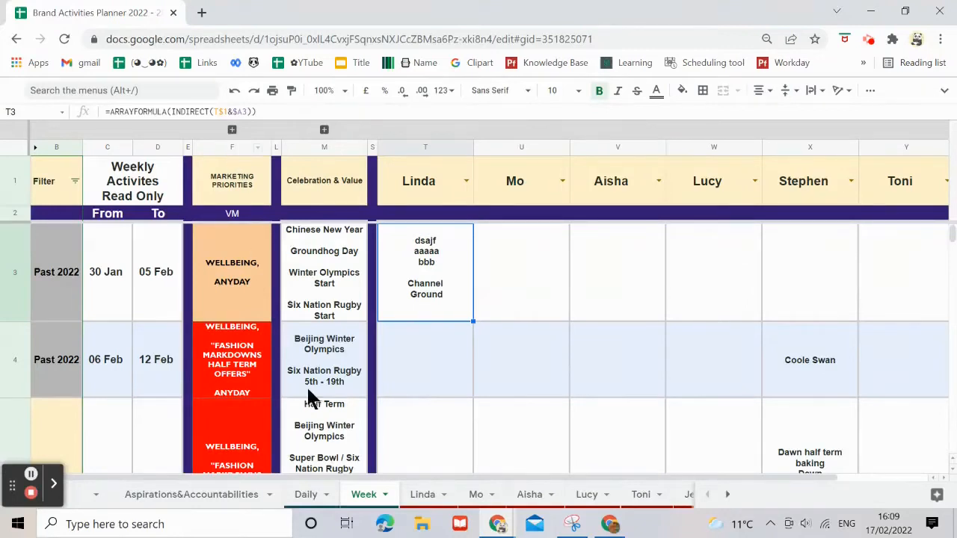
Expand the Marketing Priorities column group, review its weekly window and POS priorities, and collapse the group again
left_click(232, 130)
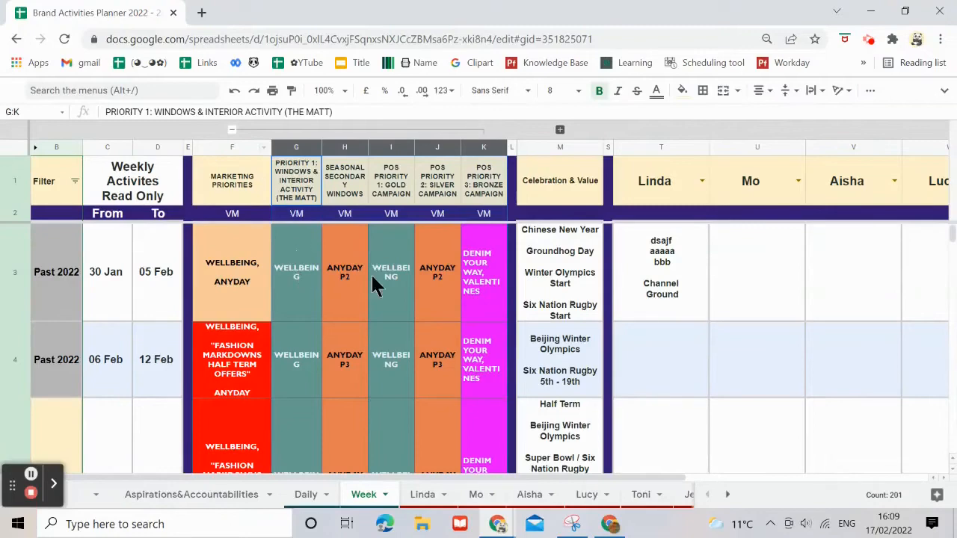
scroll(366, 305, "down", 1)
scroll(367, 305, "down", 3)
scroll(366, 305, "up", 4)
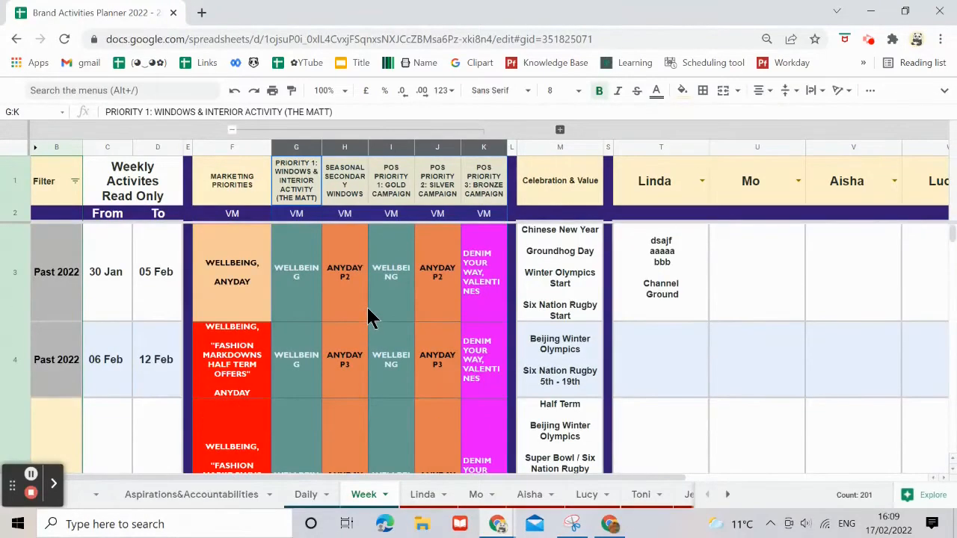
left_click(233, 130)
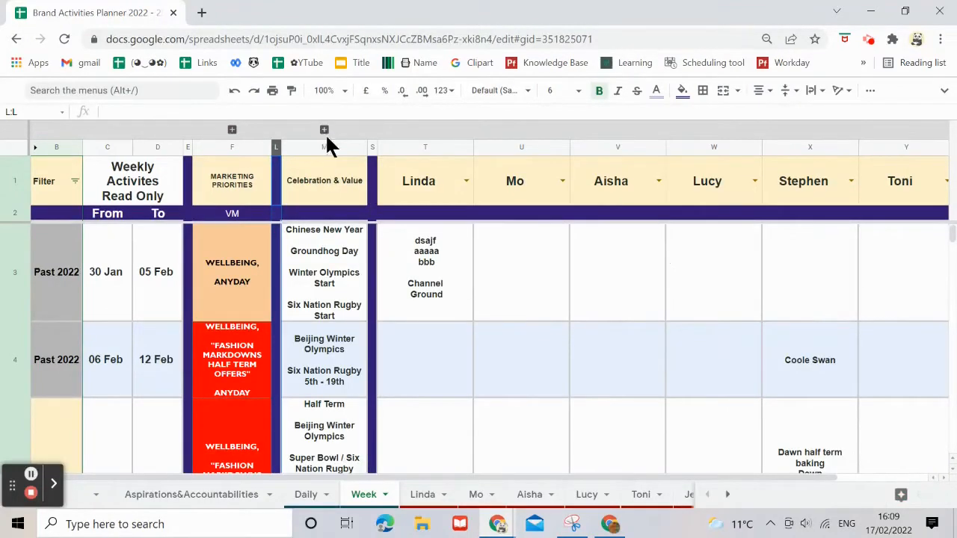
Expand the Celebration & Value column group on the Week sheet, review its weekly Key Trade columns, and collapse the group again
left_click(324, 130)
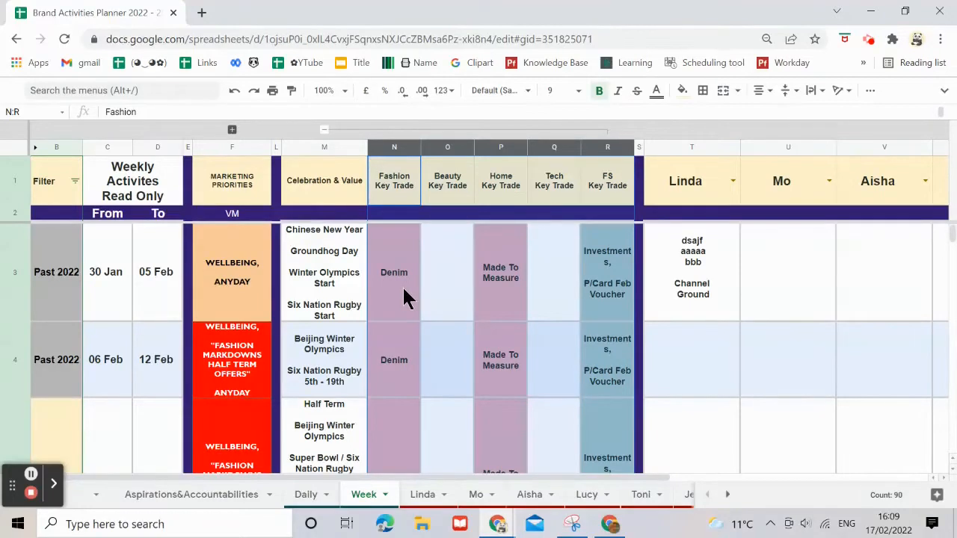
scroll(402, 286, "down", 10)
scroll(402, 286, "down", 2)
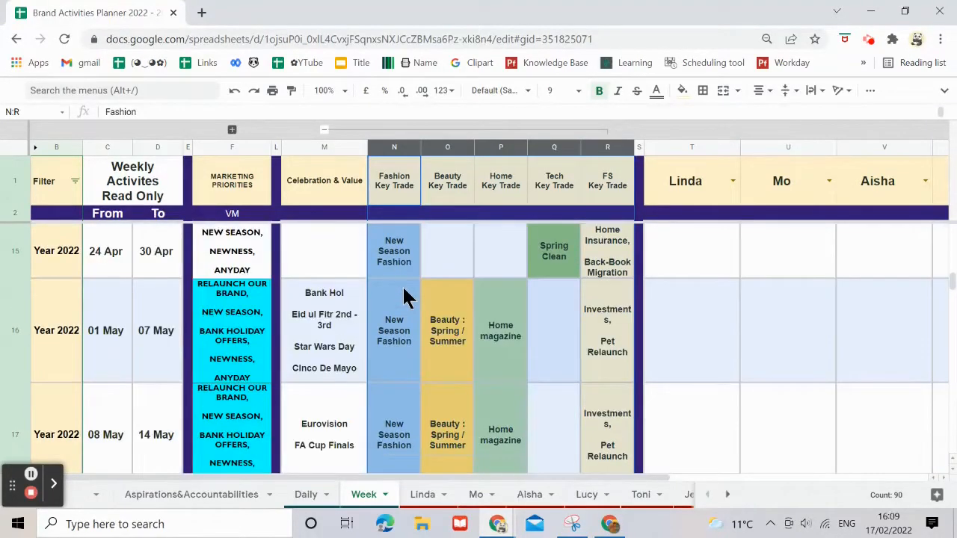
scroll(403, 285, "up", 10)
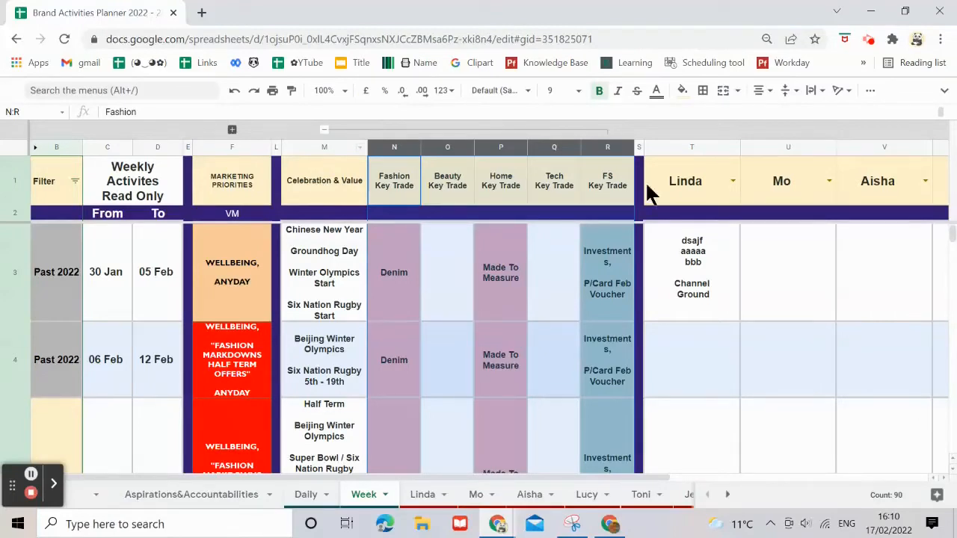
left_click(323, 130)
Open the first team member's planner sheet and bring its Marketing Priorities column into view
left_click(424, 495)
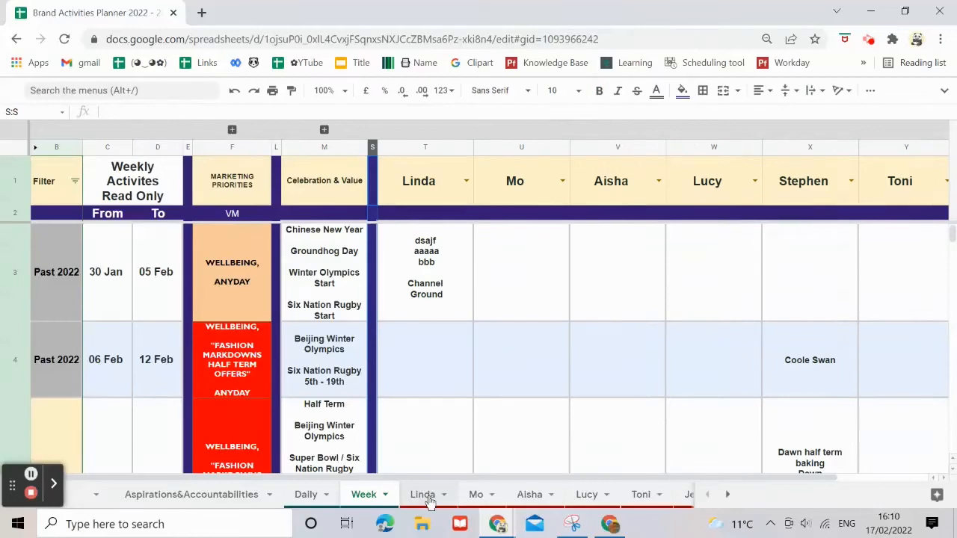
left_click(428, 496)
left_click_drag(457, 473, 319, 474)
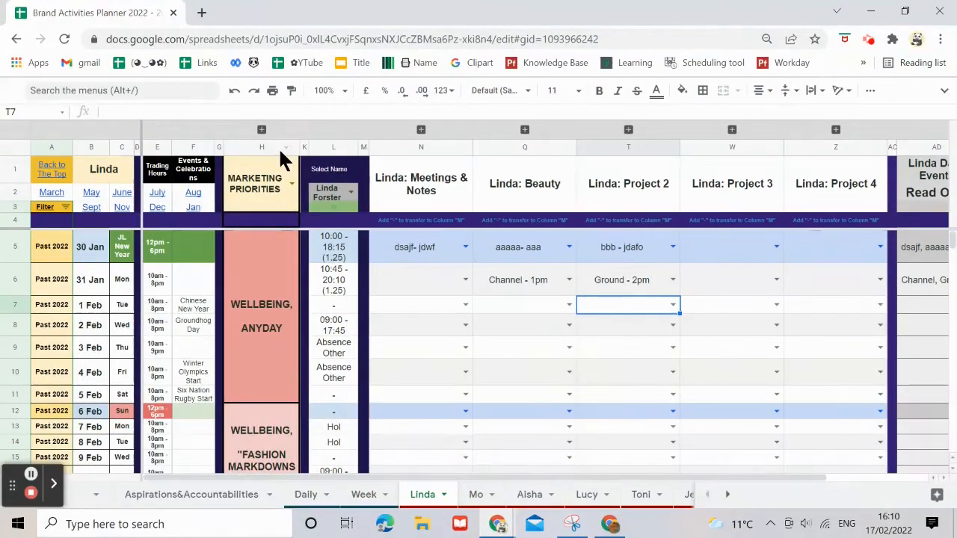
Switch the Marketing Priorities header cell H1:H3 to Beauty Key Trade and review the weekly beauty entries in column H
left_click(292, 187)
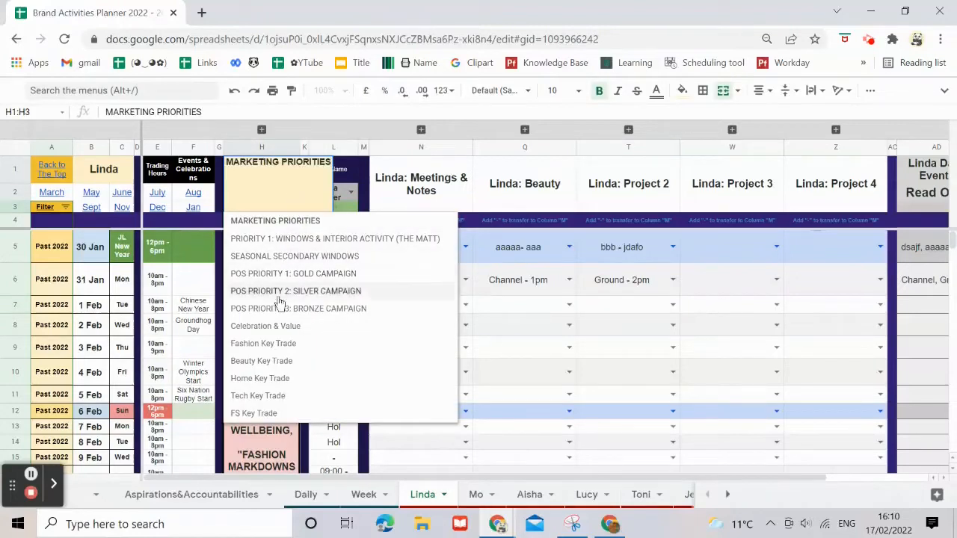
left_click(299, 363)
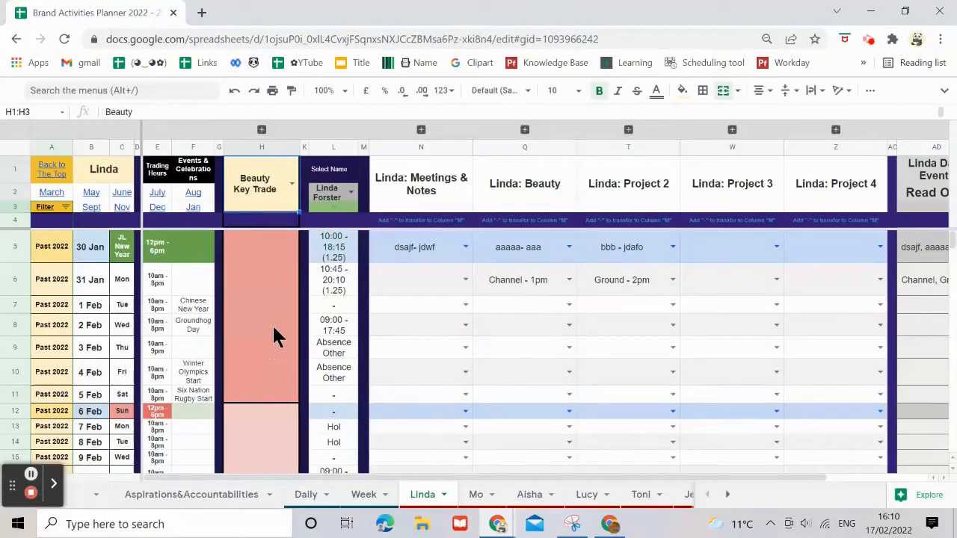
scroll(275, 336, "down", 6)
scroll(276, 337, "up", 4)
scroll(276, 337, "down", 4)
scroll(278, 342, "down", 4)
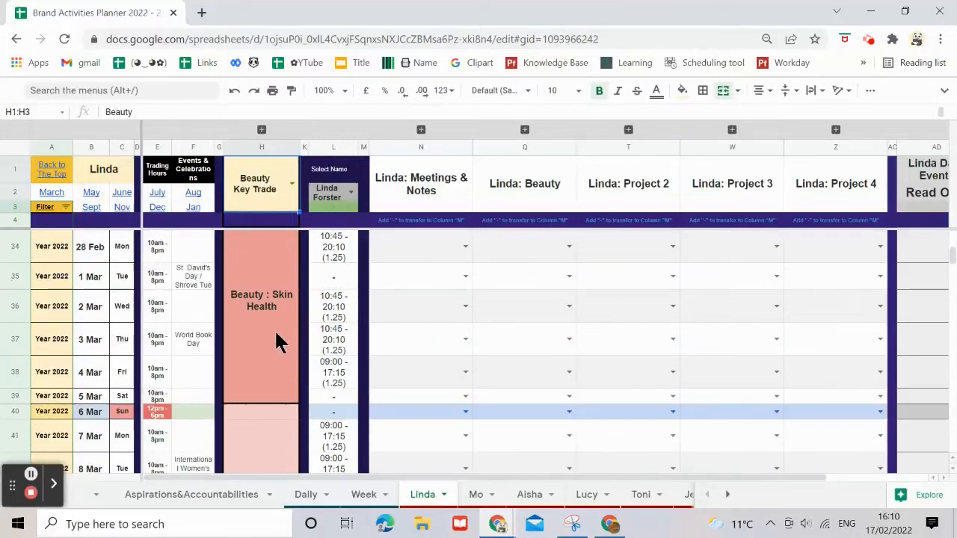
scroll(258, 325, "up", 1)
scroll(247, 317, "down", 1)
scroll(278, 385, "down", 4)
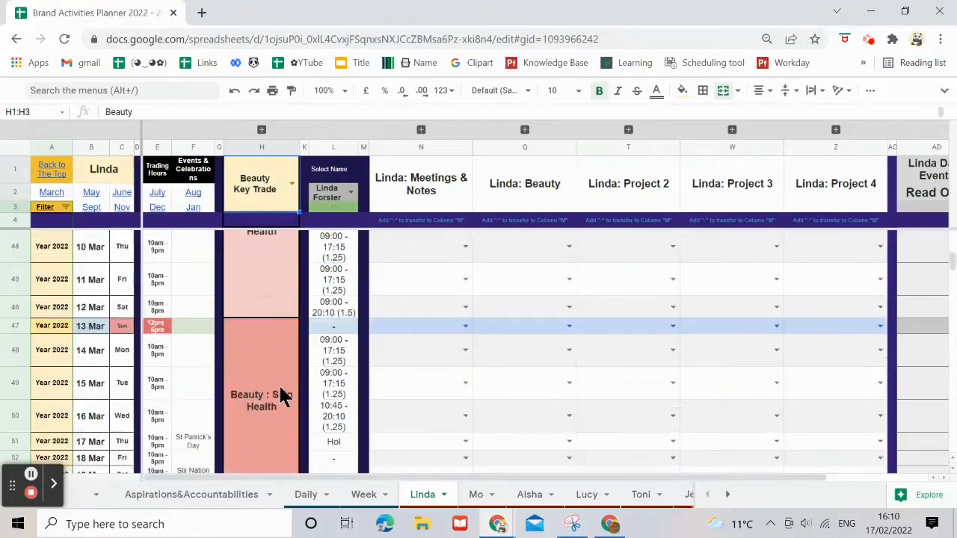
scroll(278, 397, "up", 15)
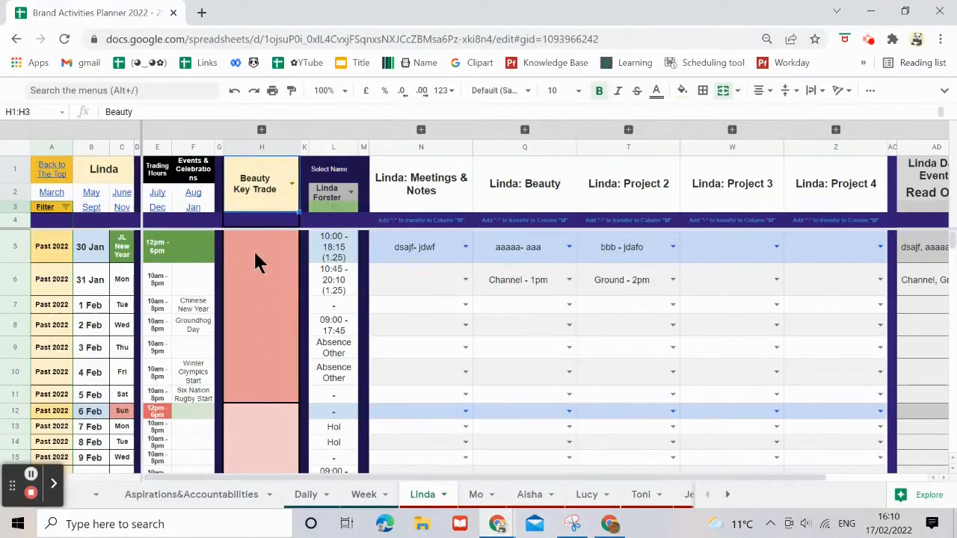
Undo the Beauty Key Trade selection and expand the Marketing Priorities column group
left_click(234, 90)
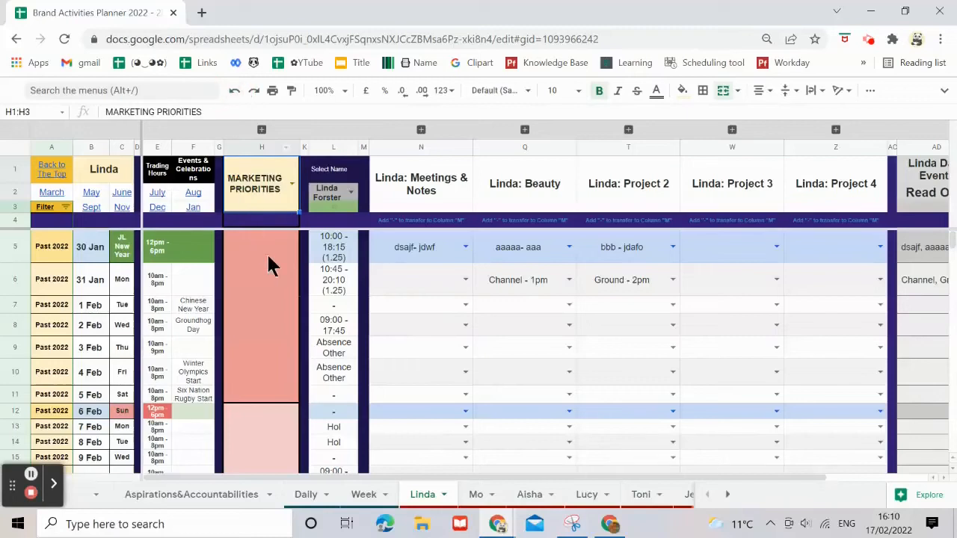
left_click(262, 131)
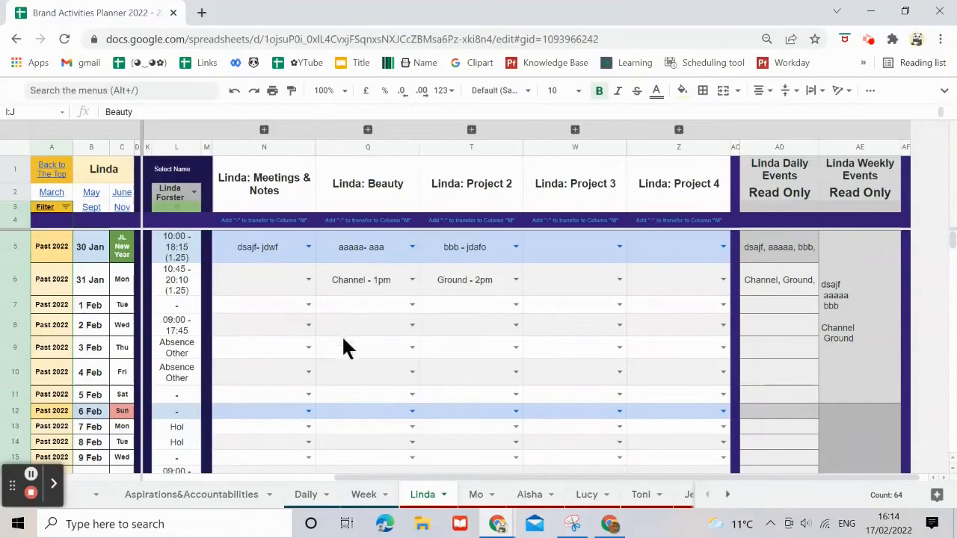
Correct the 31 Jan entry in the Beauty column, cell Q6, to "Chanel - 1pm"
left_click(357, 287)
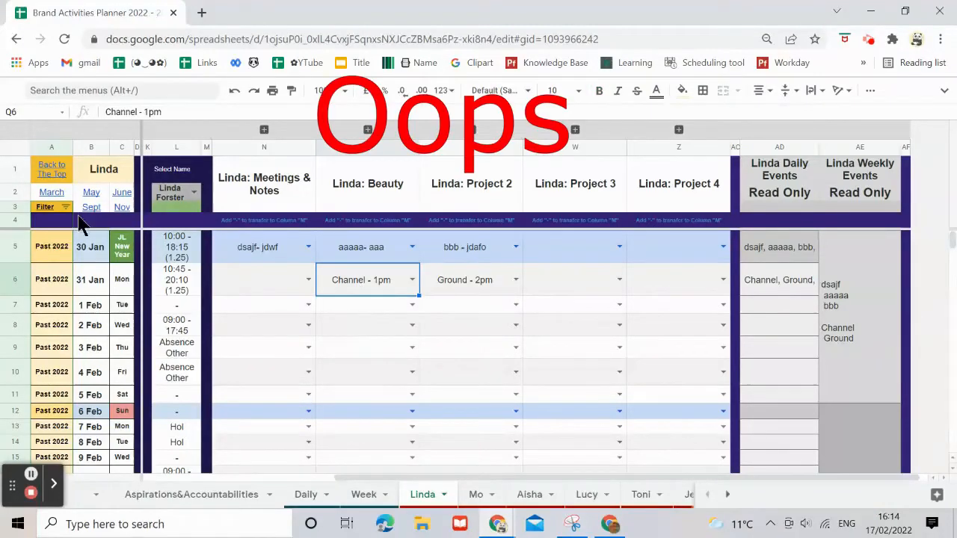
left_click(133, 110)
key("BackSpace")
key("Return")
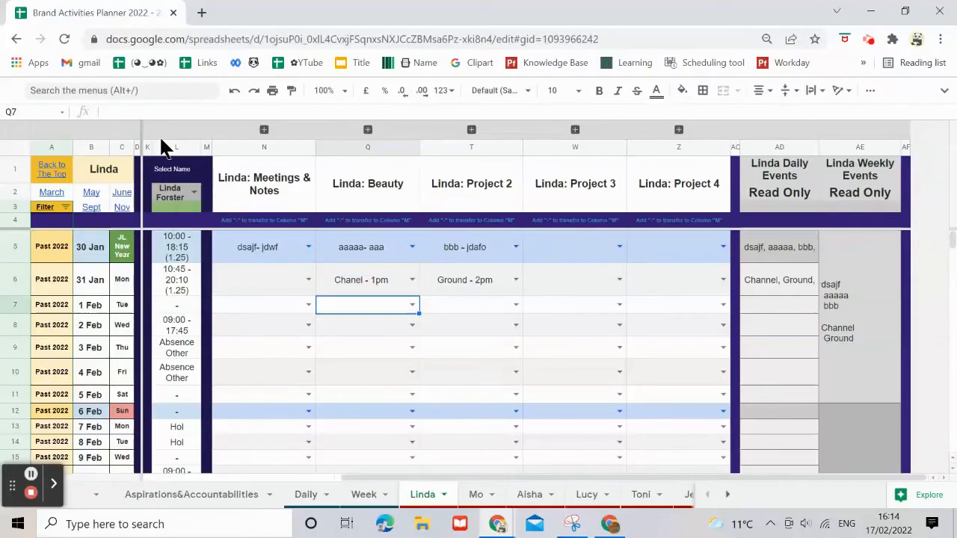
left_click(387, 278)
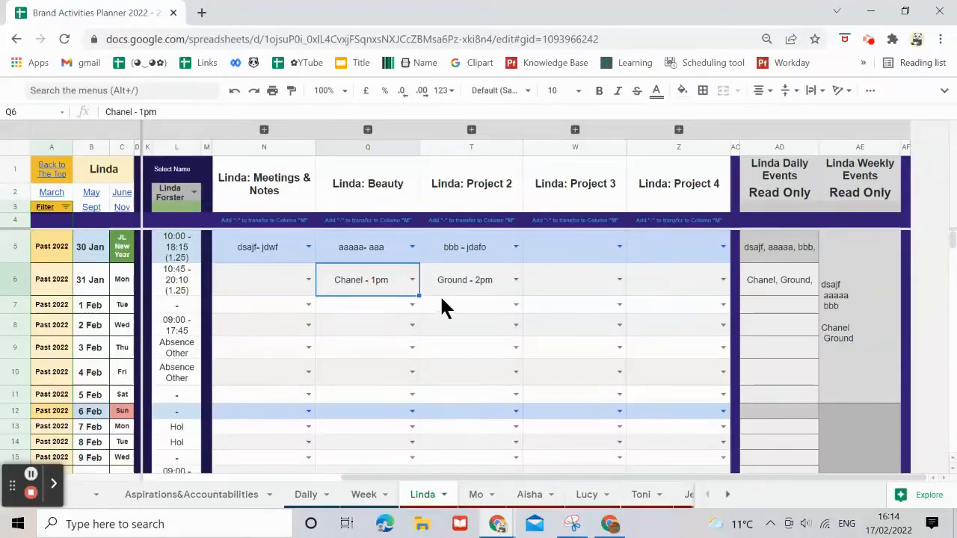
Expand the Meetings & Notes, Beauty and Project 2 column groups, examine their sales and footfall columns, and collapse the groups again
left_click(266, 130)
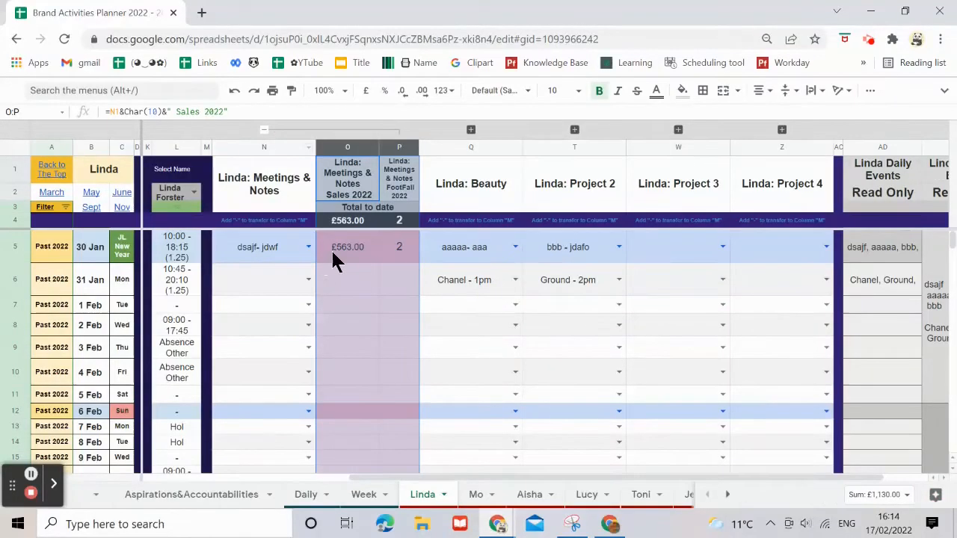
left_click(343, 246)
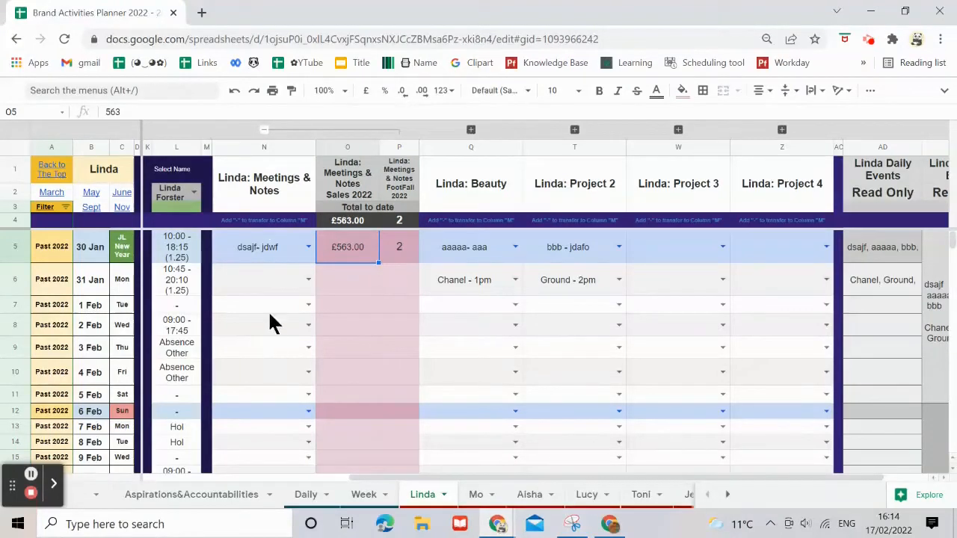
left_click(399, 252)
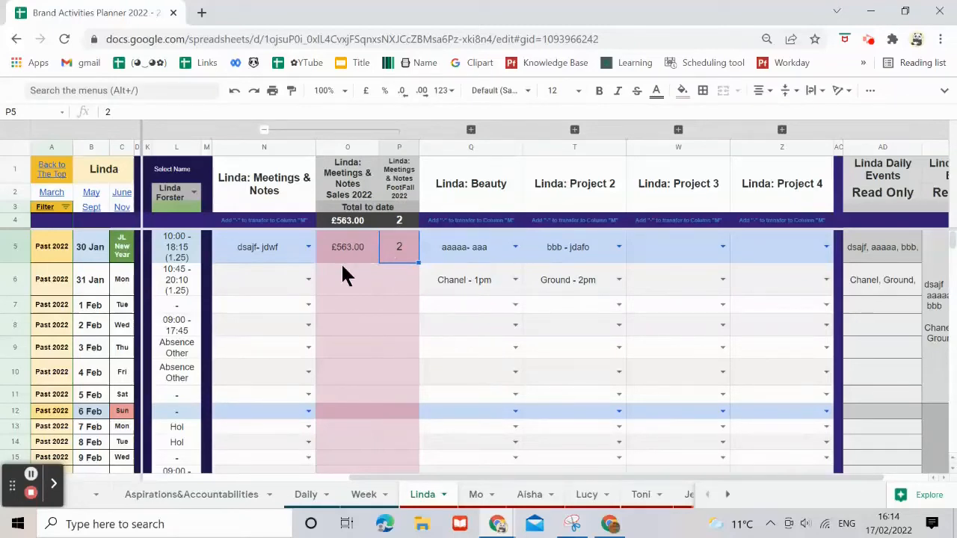
left_click(471, 130)
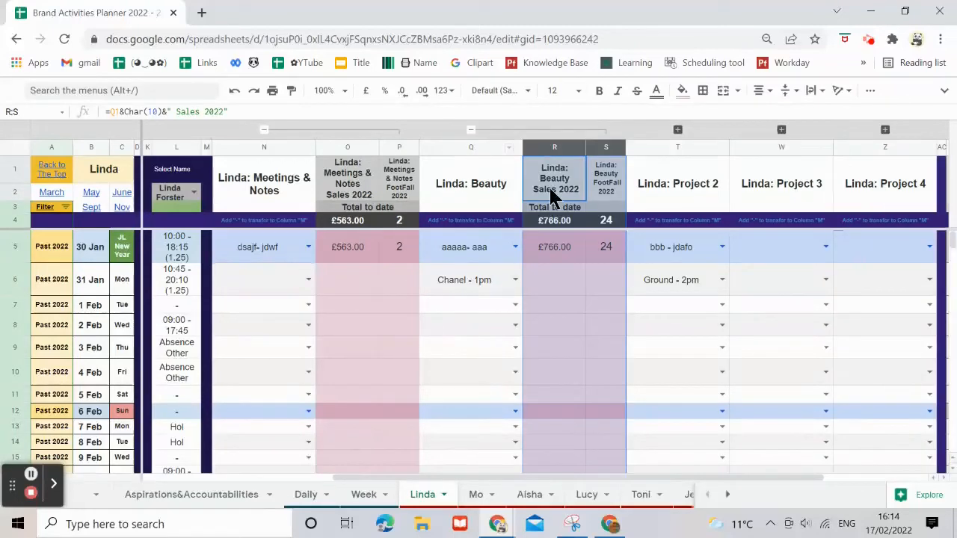
left_click(677, 129)
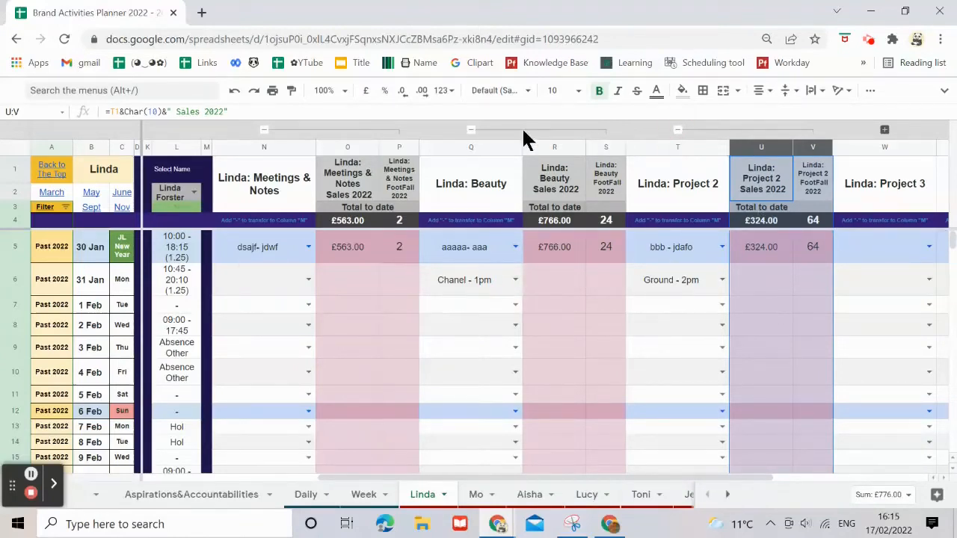
left_click(469, 129)
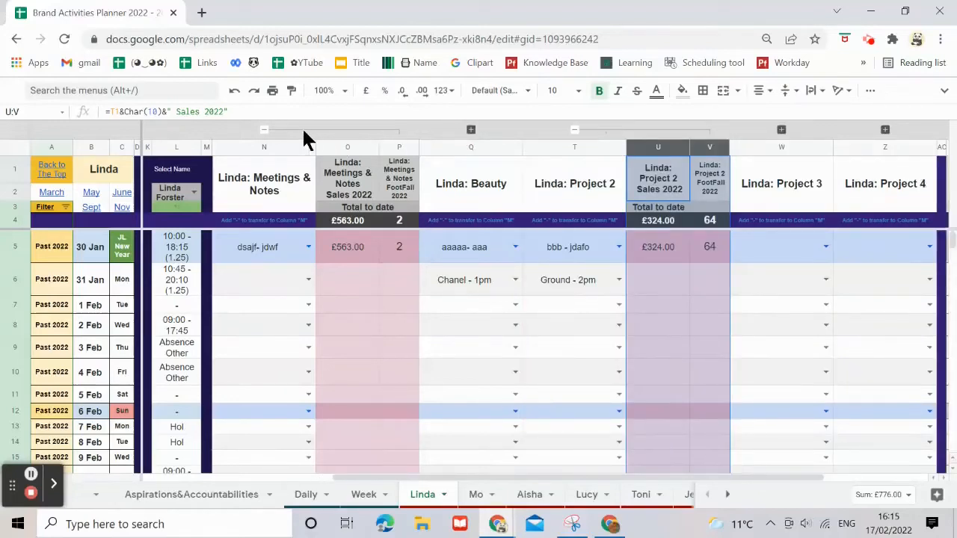
left_click(265, 130)
left_click(470, 130)
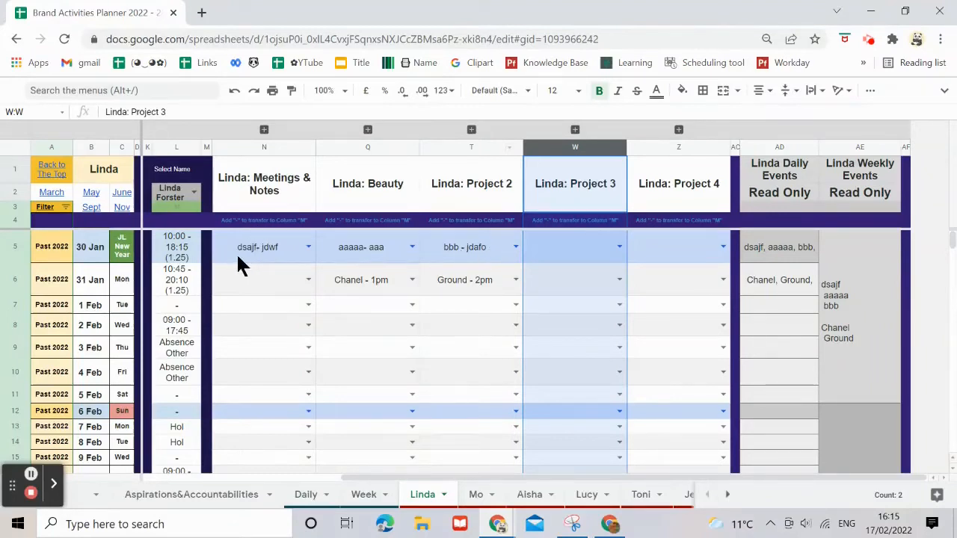
Clear the 30 Jan cells N5:T5 and check the Meetings & Notes and Beauty sales and footfall columns
left_click_drag(252, 247, 458, 254)
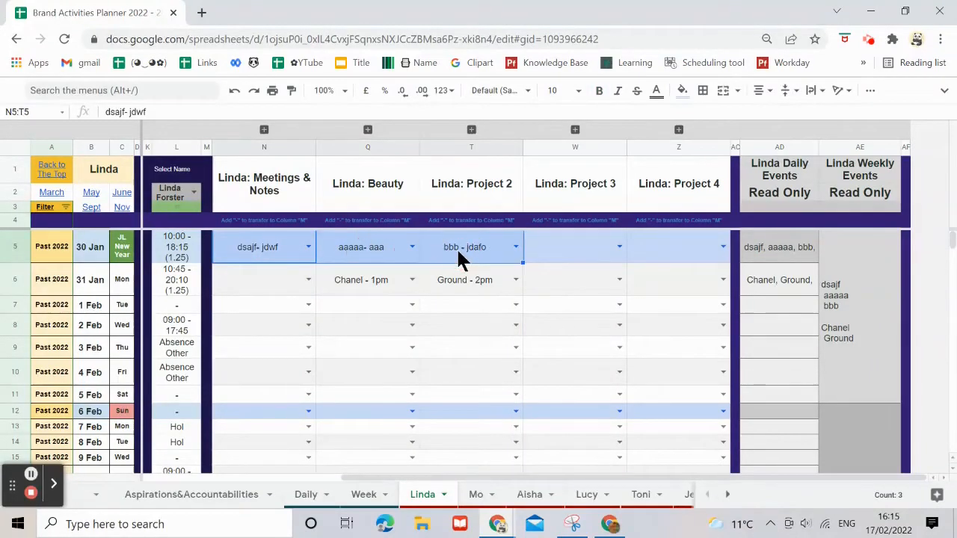
key("Delete")
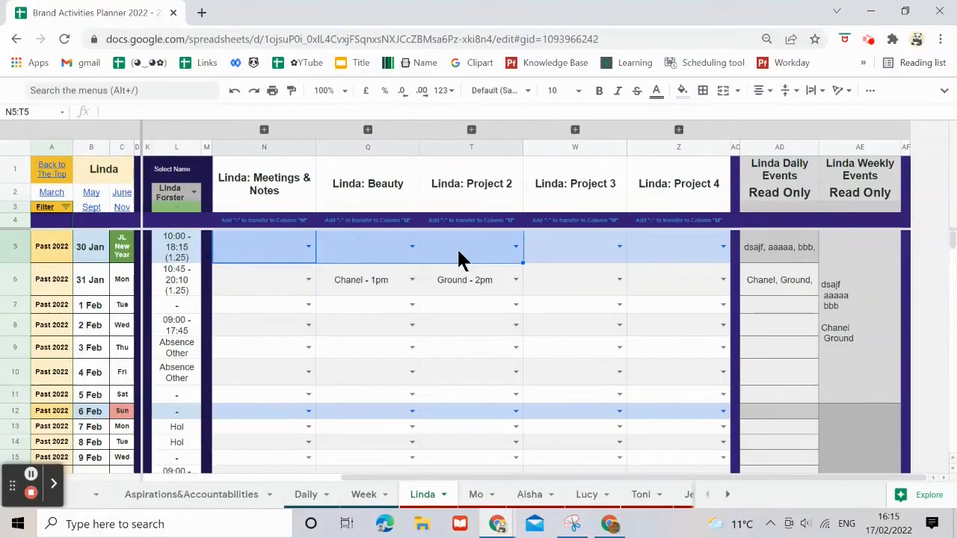
left_click(264, 131)
left_click(369, 258)
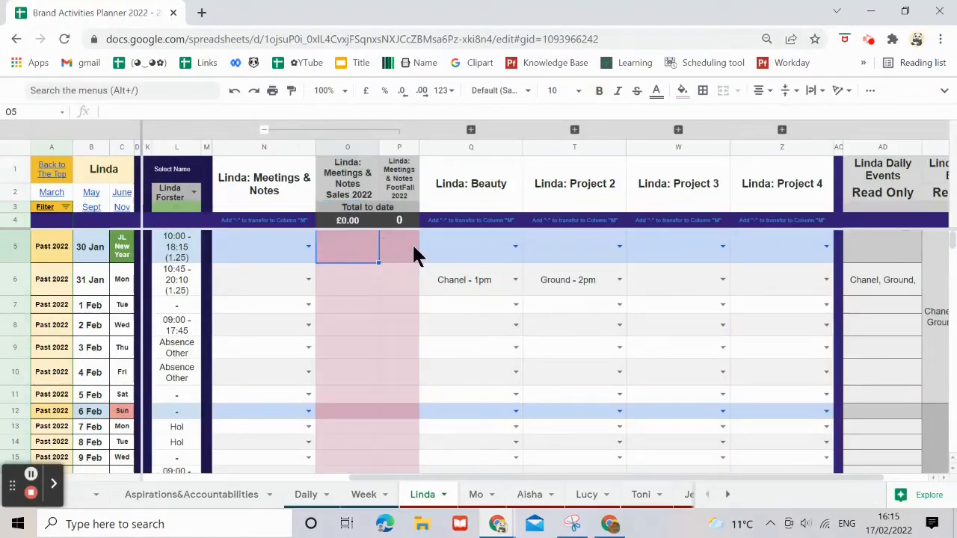
left_click(471, 130)
left_click(558, 249)
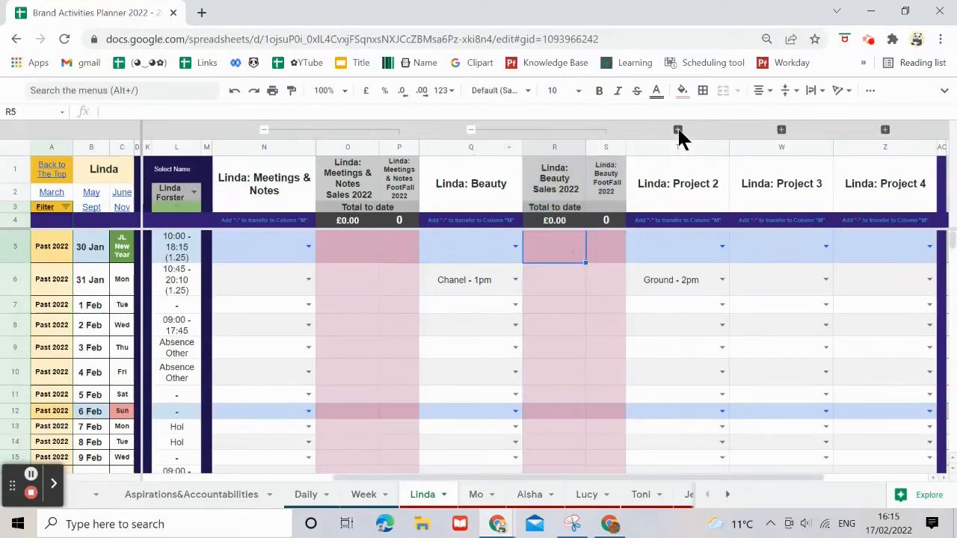
Clear the 30 Jan Project 2 sales and footfall values in U5:V5 and collapse all three expanded column groups
left_click(678, 130)
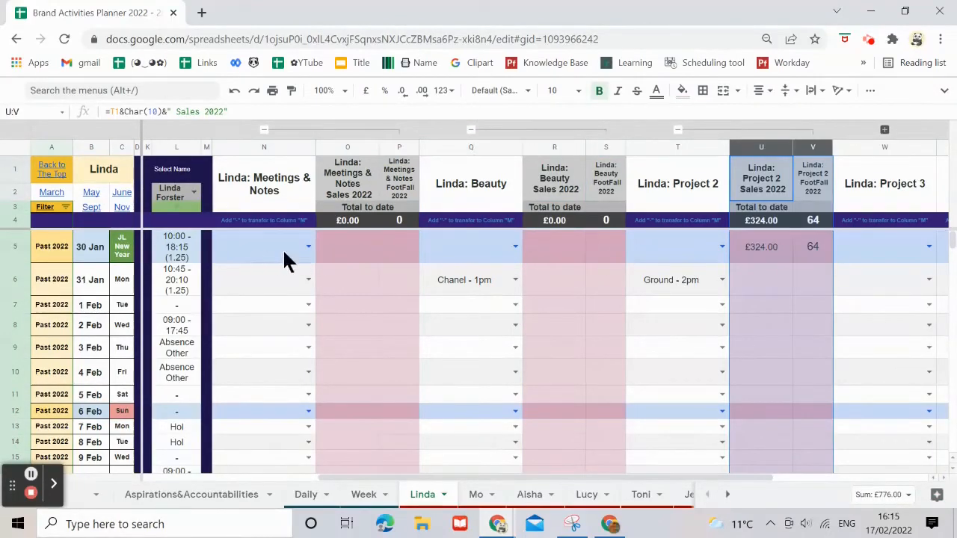
left_click_drag(284, 253, 679, 254)
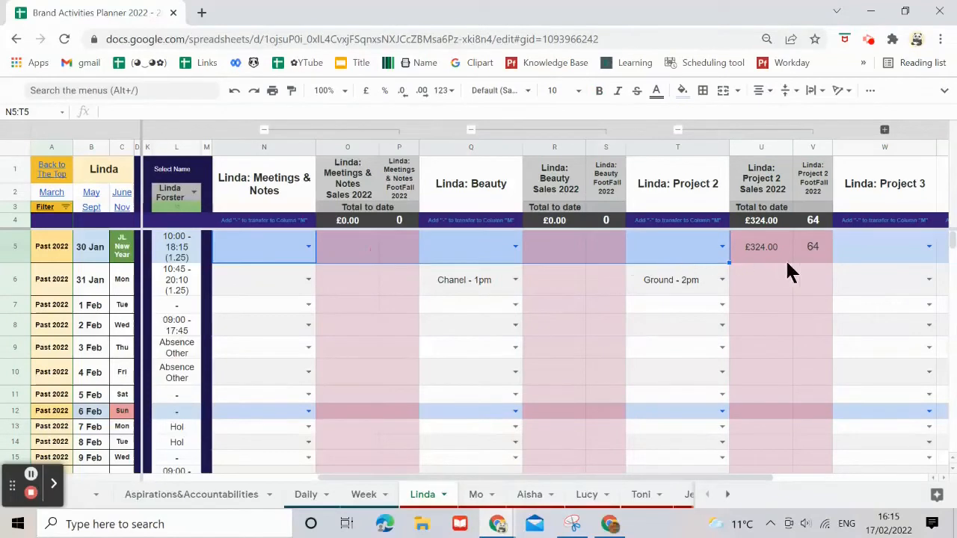
left_click_drag(757, 256, 820, 255)
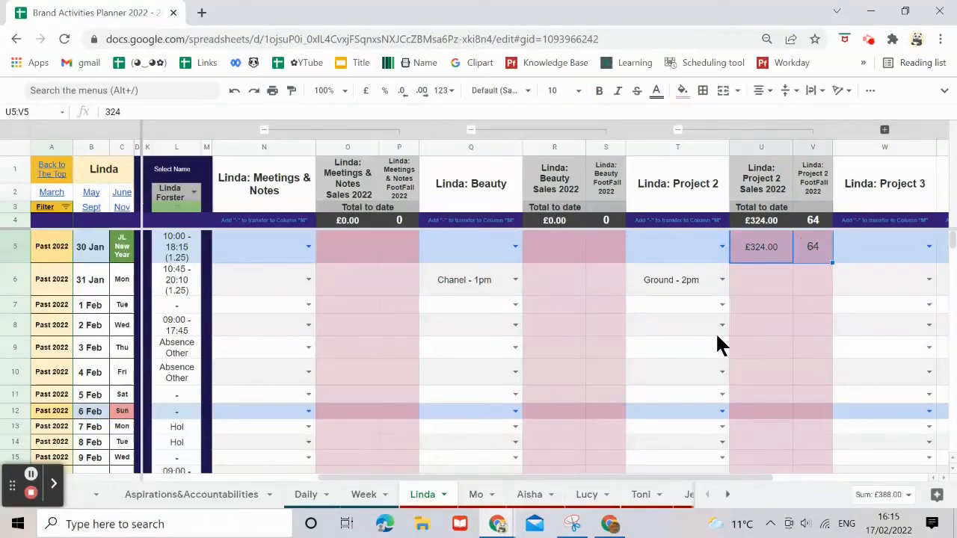
key("Delete")
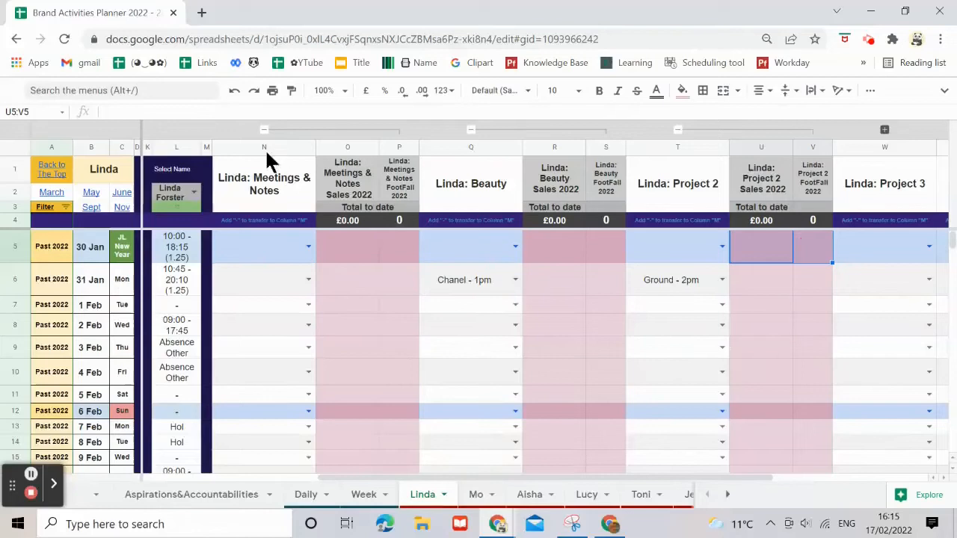
left_click(263, 128)
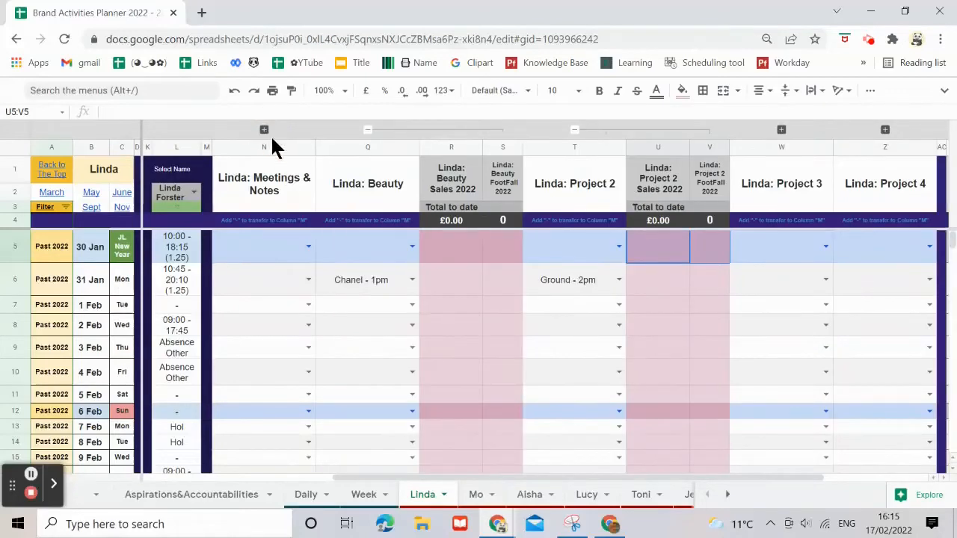
left_click(368, 130)
left_click(471, 129)
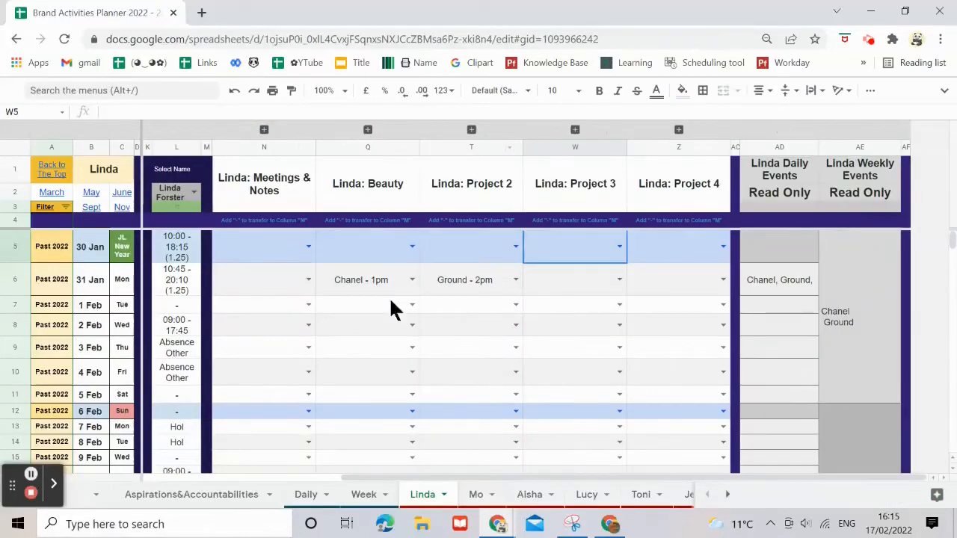
Clear the 31 Jan entries in the Beauty and Project 2 columns, cells Q6 and T6
left_click_drag(263, 244, 265, 442)
left_click(274, 392, "shift")
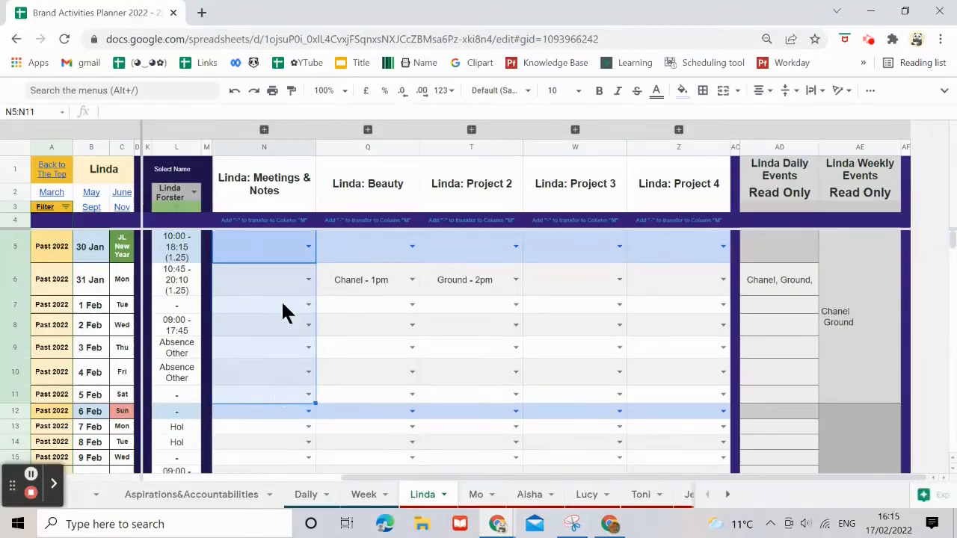
left_click(356, 277)
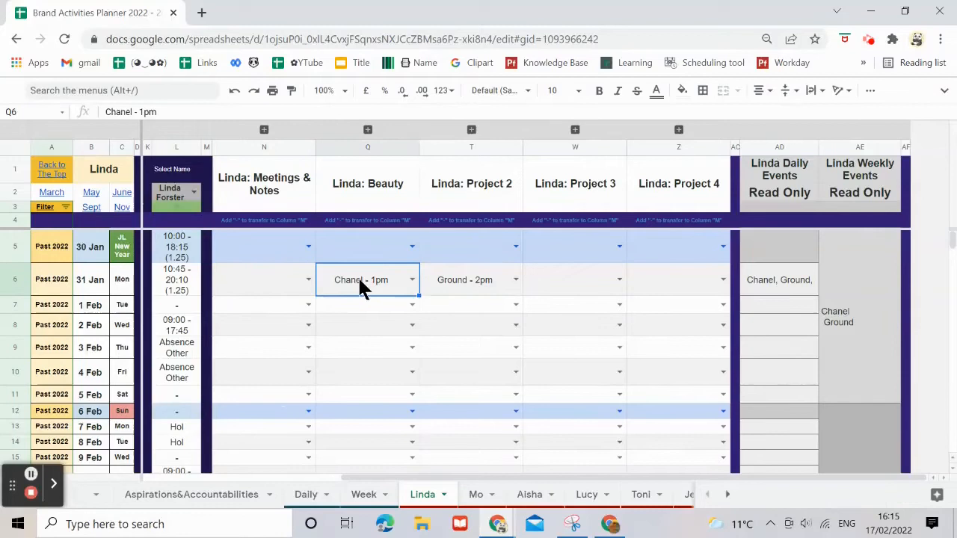
key("Delete")
left_click(461, 276)
key("Delete")
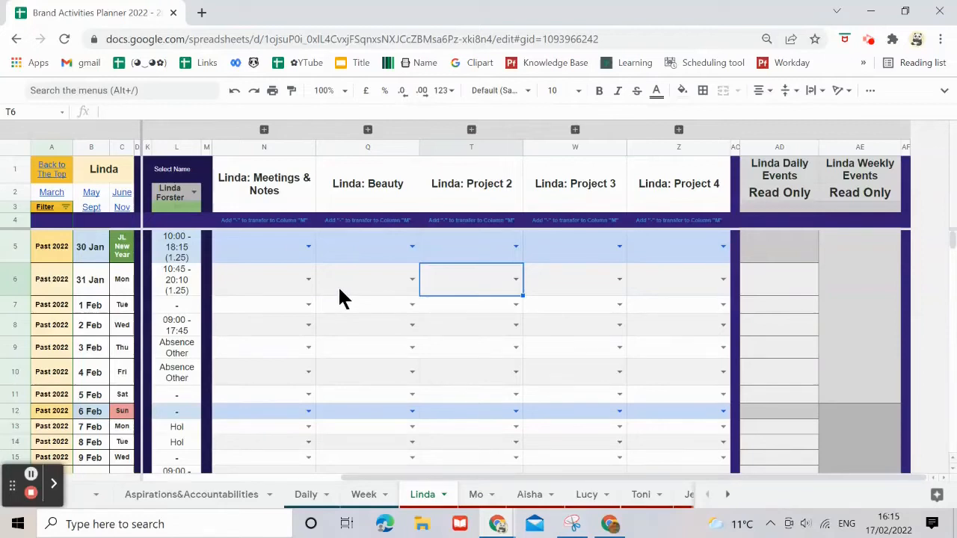
Open the team sheet just before EventGrading and bring its read-only Daily Events and Weekly Events columns into view
scroll(460, 468, "down", 1)
scroll(460, 464, "up", 1)
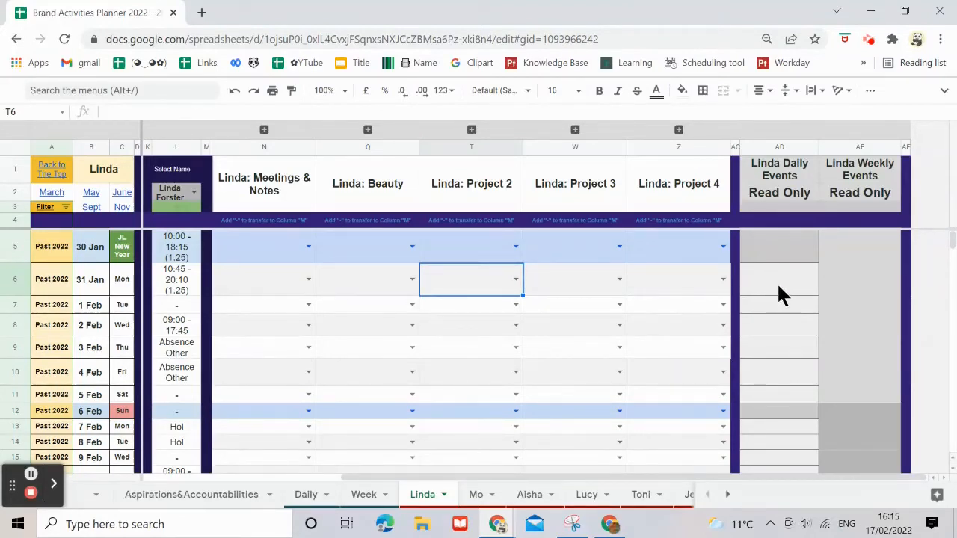
left_click(726, 496)
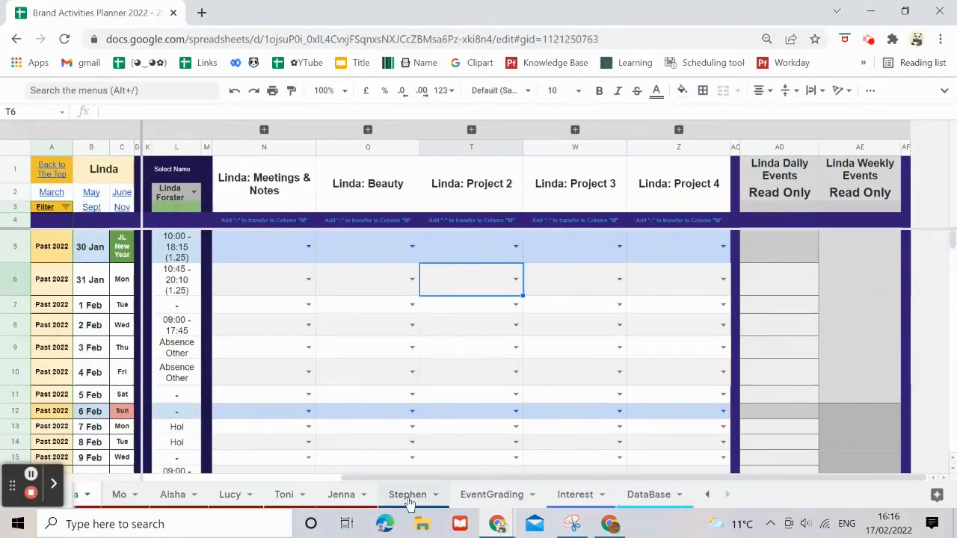
left_click(410, 495)
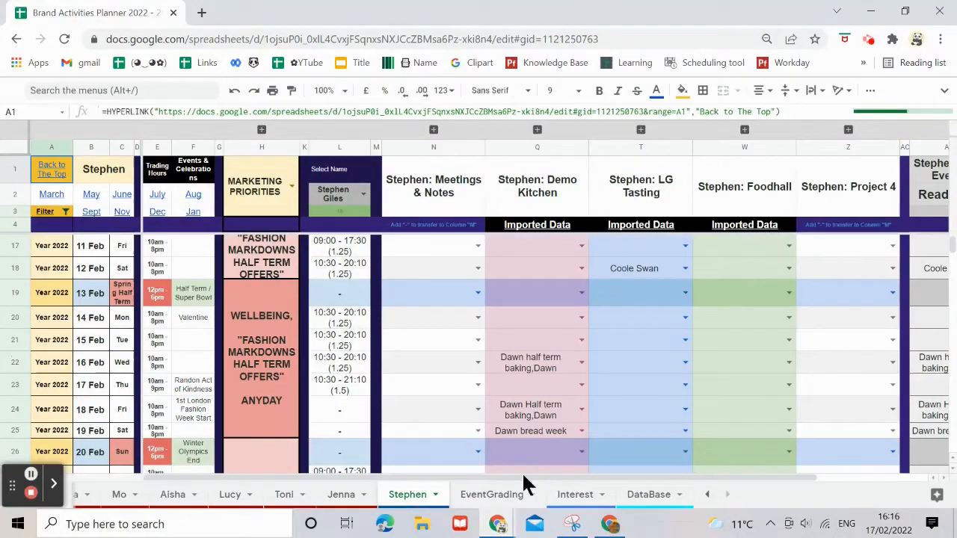
left_click_drag(485, 475, 610, 477)
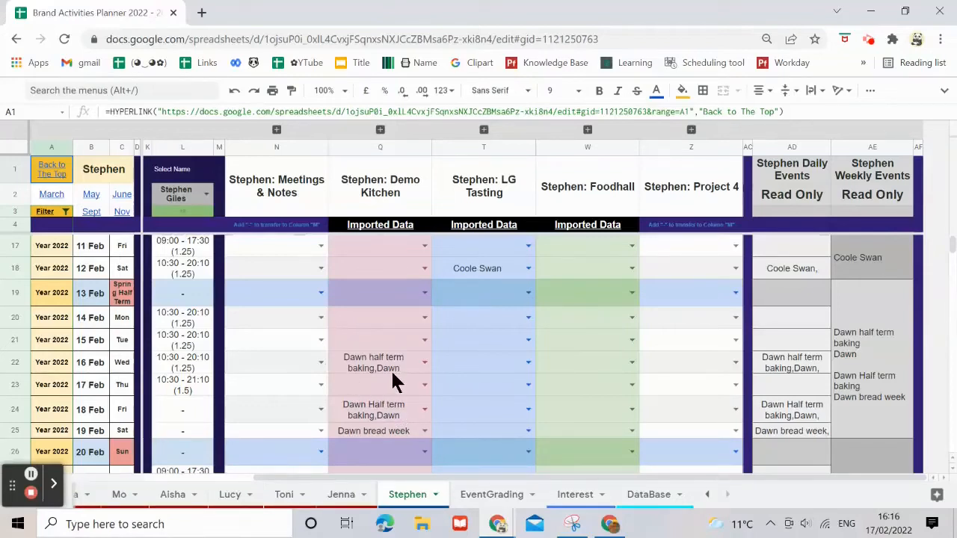
Replace the 16 Feb daily events formula in AD22 with its values only
left_click(787, 363)
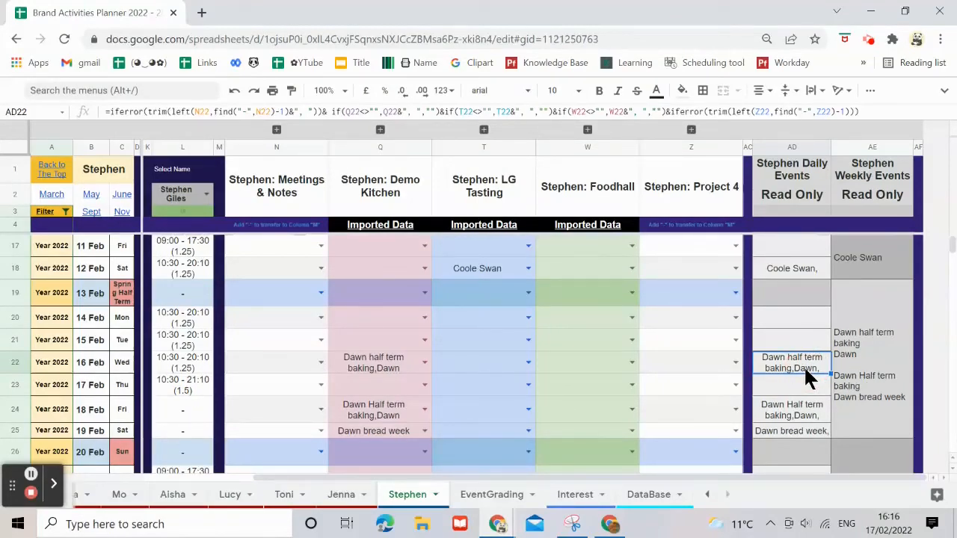
key("ctrl+c")
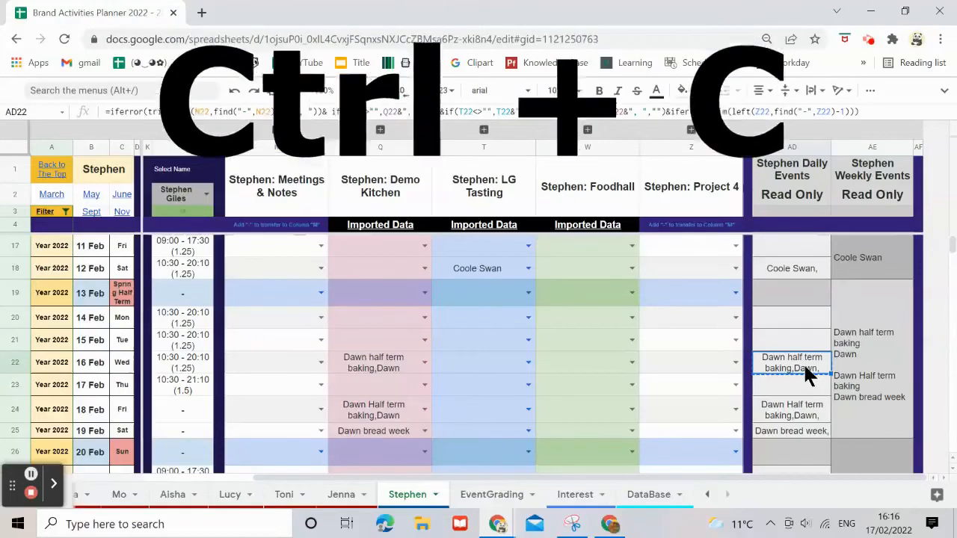
right_click(810, 375)
mouse_move(859, 210)
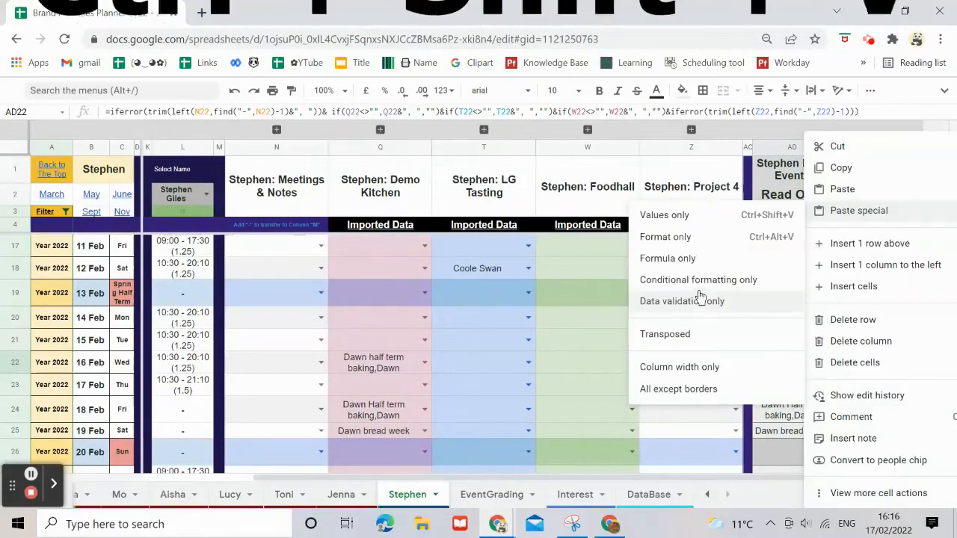
left_click(703, 219)
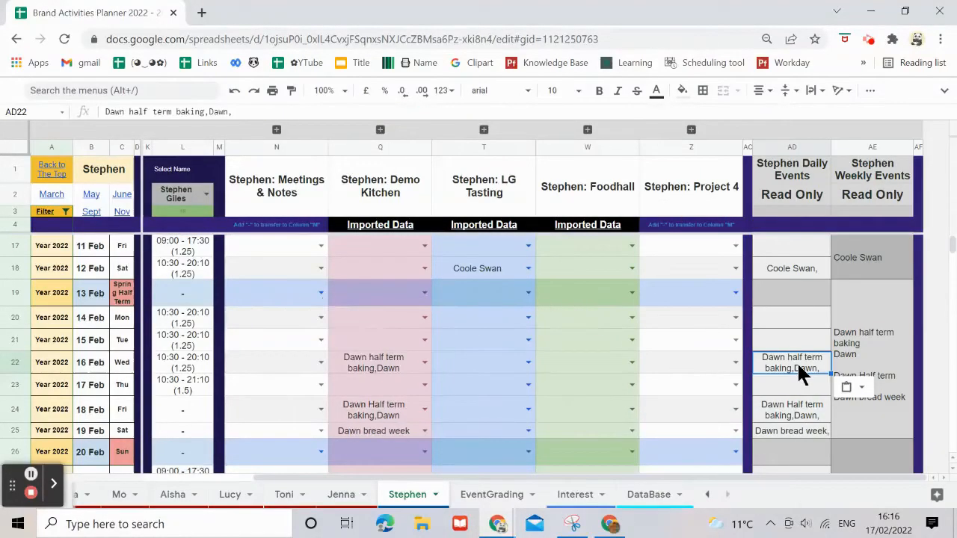
key("ctrl+c")
key("ctrl+shift+v")
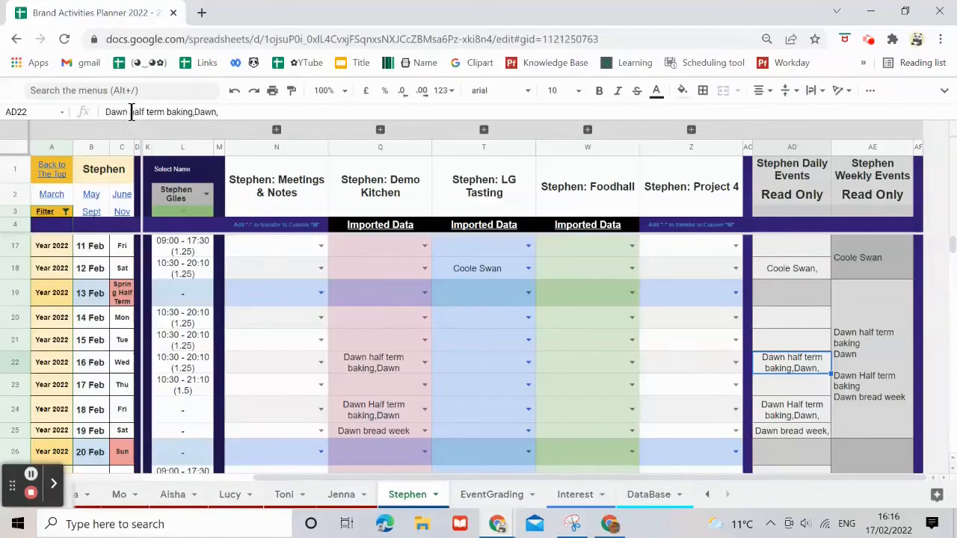
Remove everything after "half term baking" from the text in cell AD22
left_click_drag(221, 112, 193, 112)
key("BackSpace")
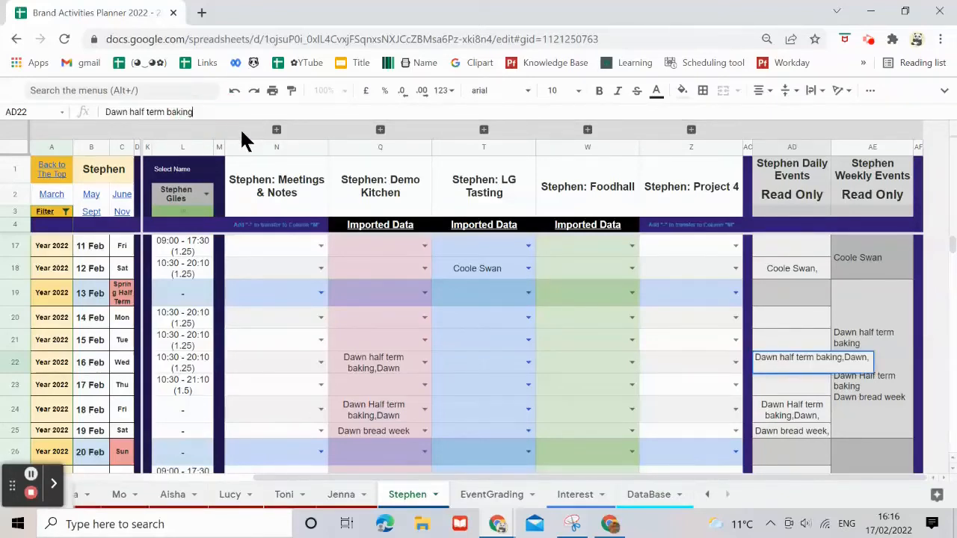
key("Return")
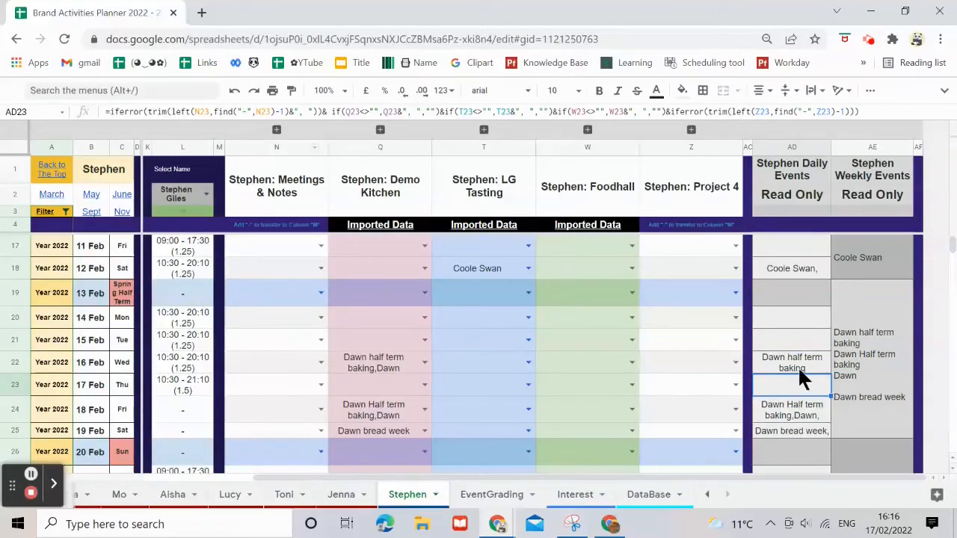
Convert the weekly events block AE19:AE25 to values only and overwrite it with the value copied from AD22
left_click(860, 367)
key("ctrl+c")
key("ctrl+shift+v")
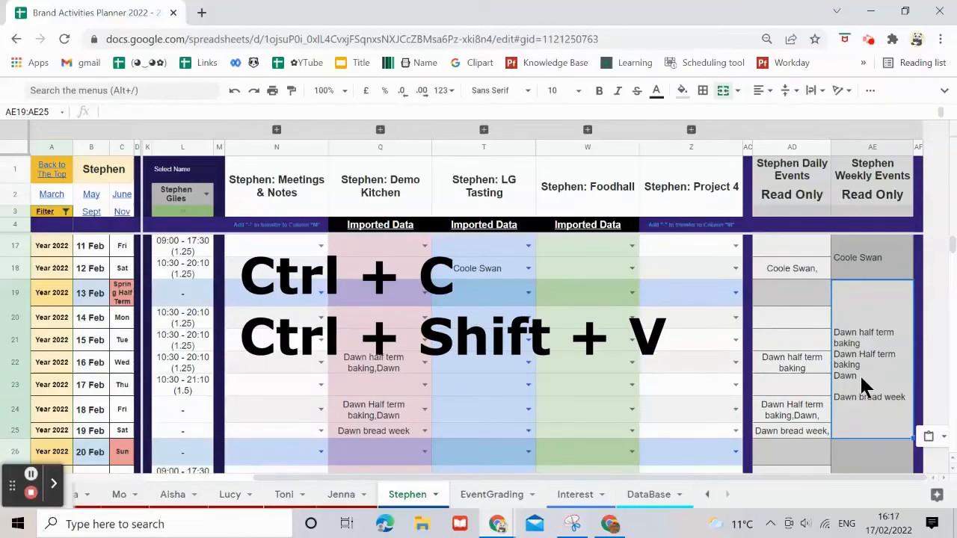
left_click(804, 362)
key("ctrl+c")
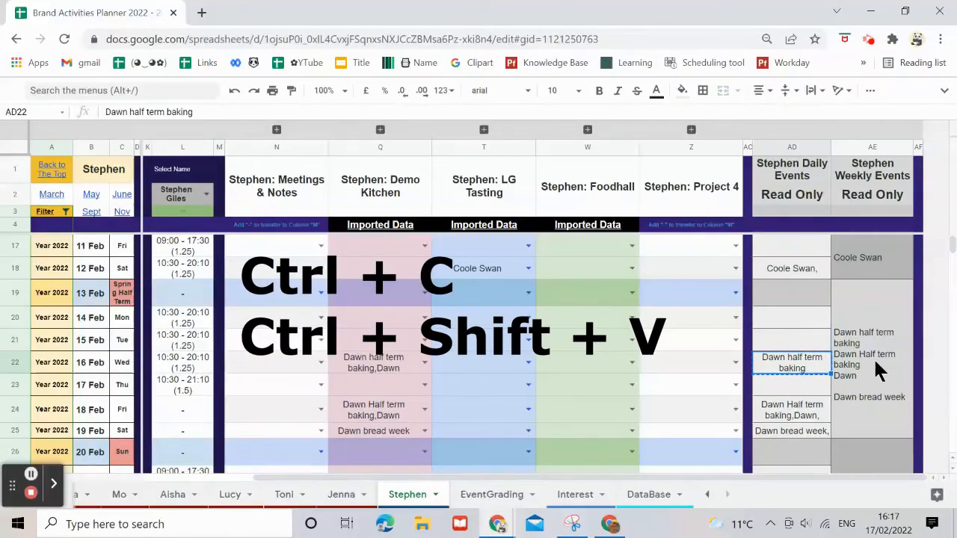
left_click(873, 358)
key("ctrl+shift+v")
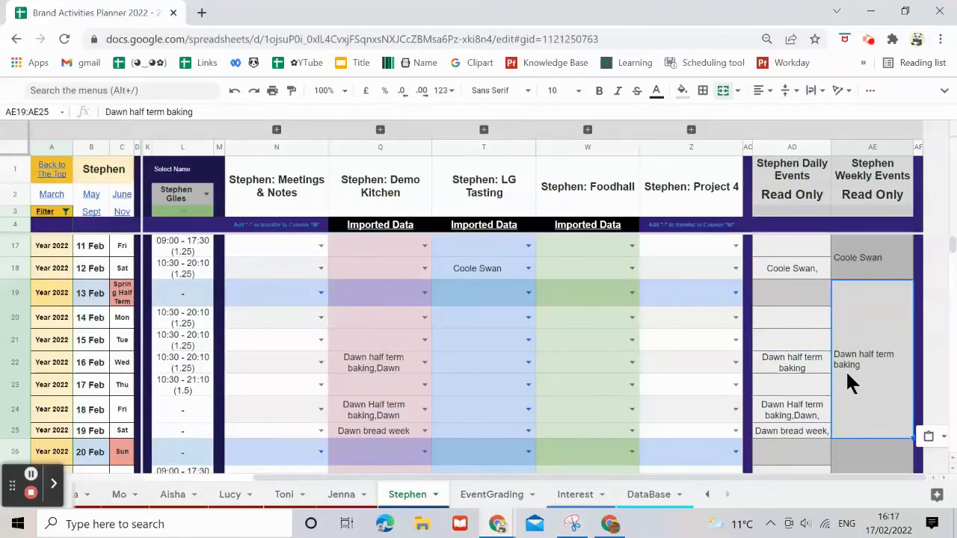
Restore the daily events formula in AD22 by filling it down from AD21
scroll(846, 370, "down", 1)
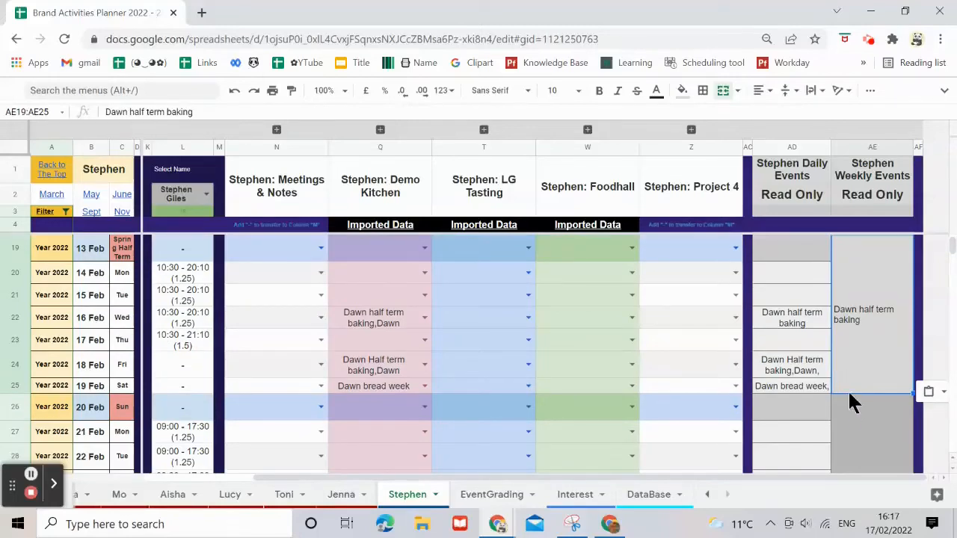
left_click(811, 300)
left_click(826, 320, "shift")
key("Delete")
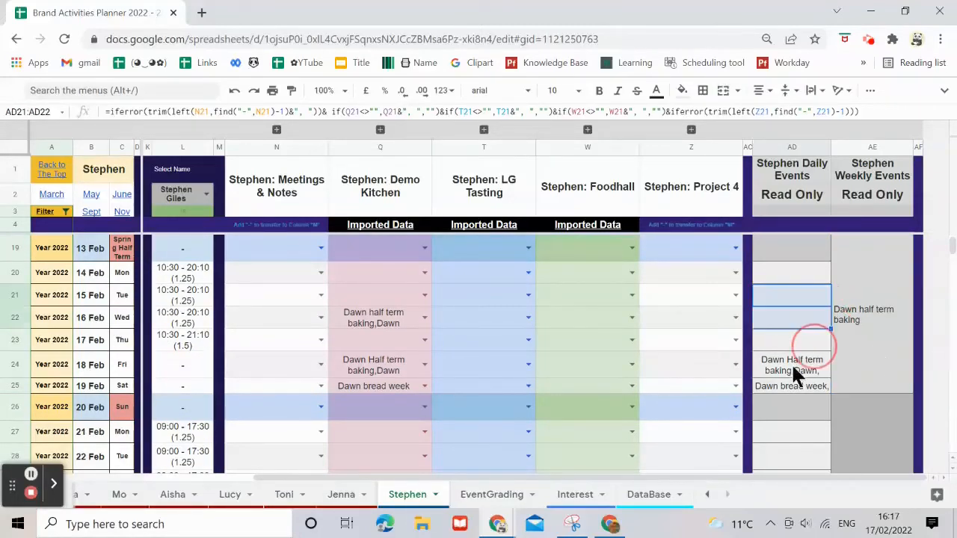
Restore the weekly events formula in AE19:AE25 by copying it from another week's block in the same column
left_click(838, 322)
scroll(861, 404, "down", 1)
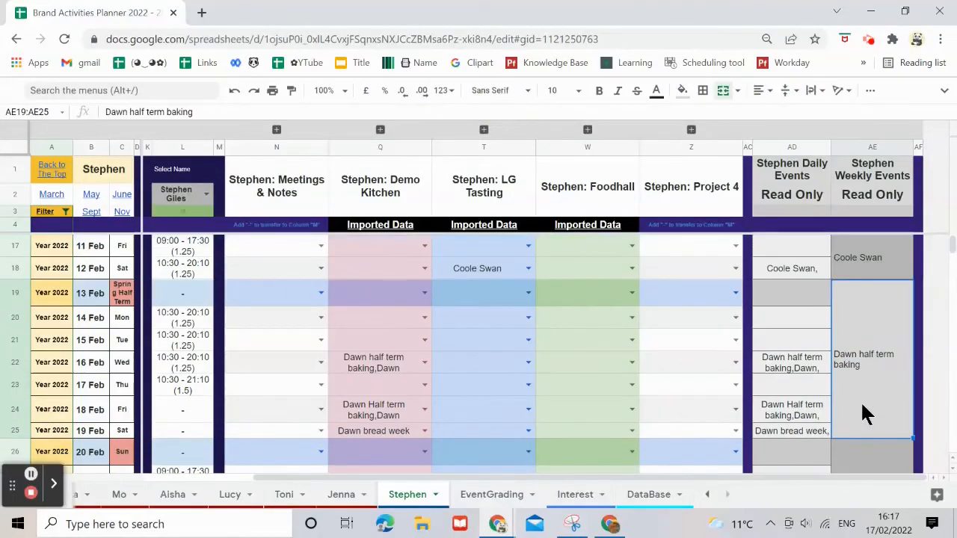
scroll(861, 401, "down", 3)
left_click(866, 344)
key("ctrl+c")
scroll(855, 359, "up", 5)
left_click(858, 363)
key("ctrl+v")
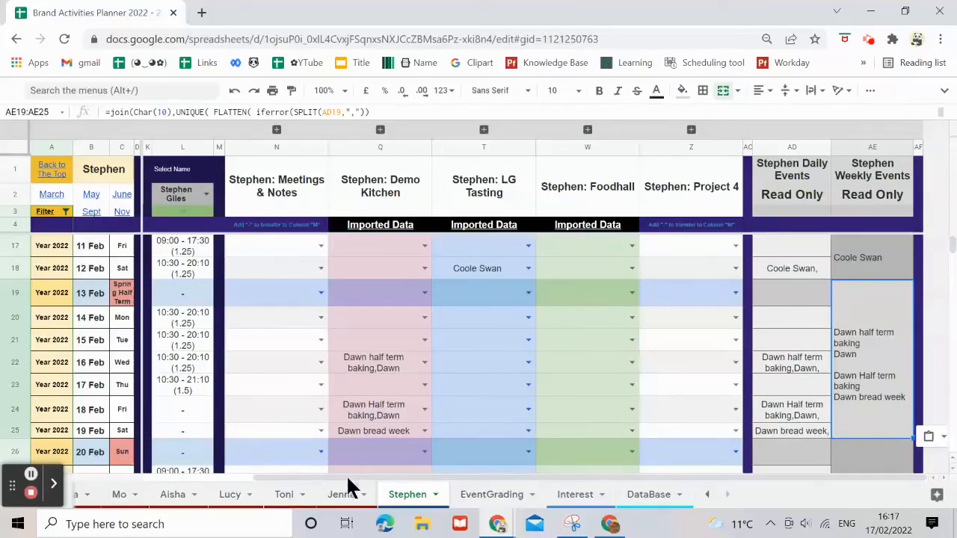
Open the Week sheet and look across its team members' weekly activity columns
scroll(350, 495, "up", 3)
left_click(364, 494)
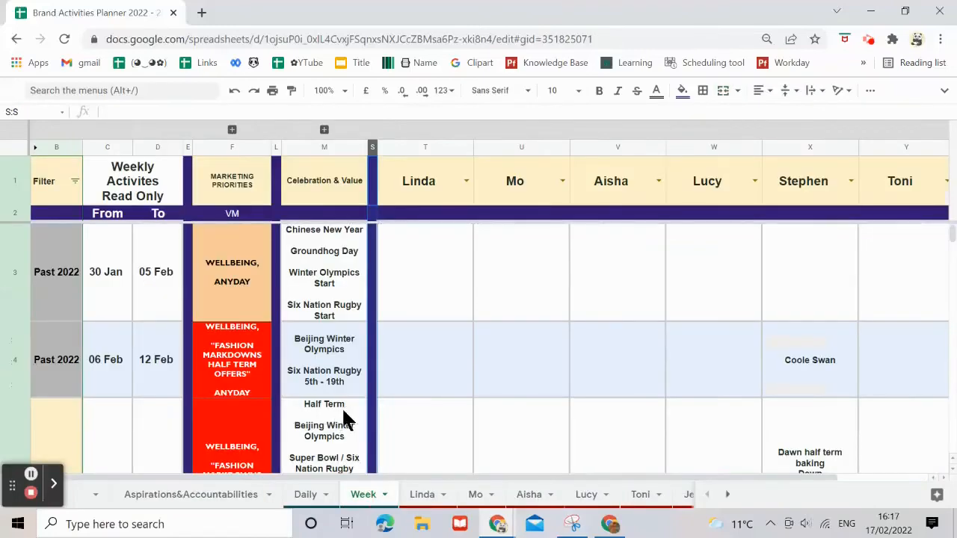
left_click_drag(409, 476, 558, 473)
Return to the first team sheet after Week and collapse the Beauty sales and footfall columns
left_click(422, 495)
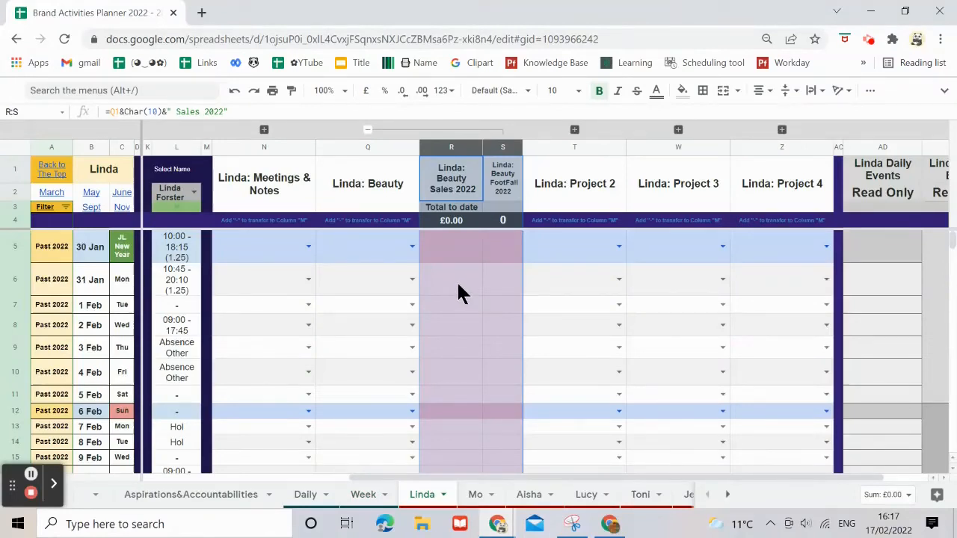
left_click(367, 129)
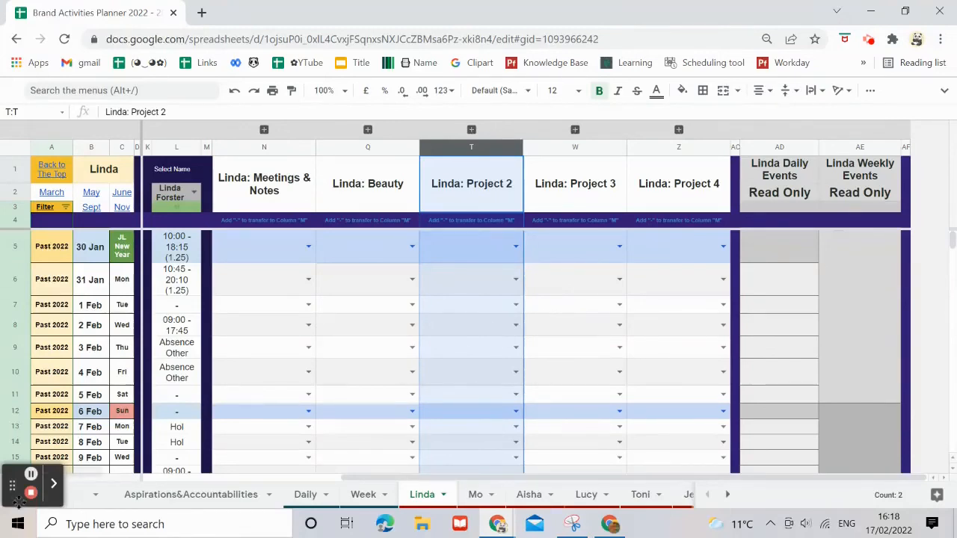
Open the planner's cover sheet and review the Related Videos links and the available sheets
left_click_drag(15, 486, 297, 486)
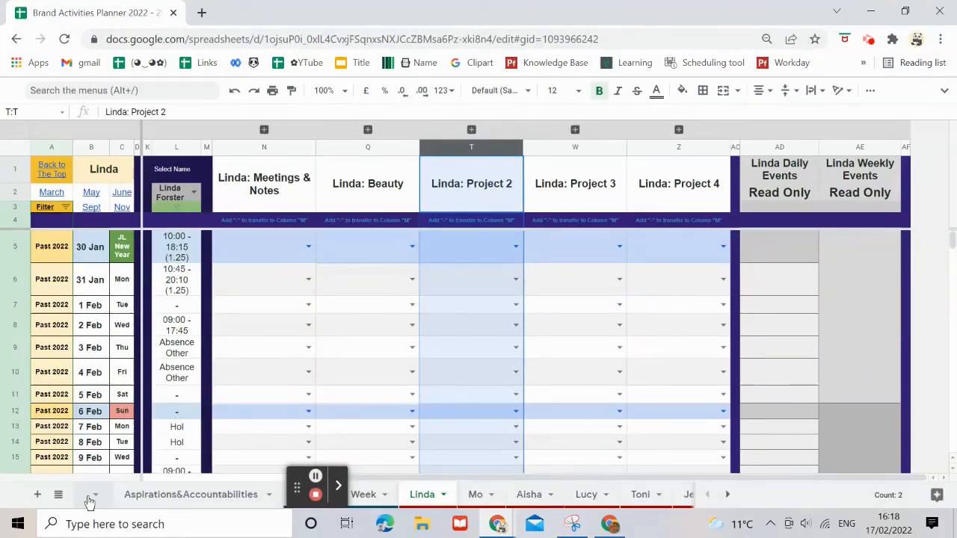
left_click(95, 497)
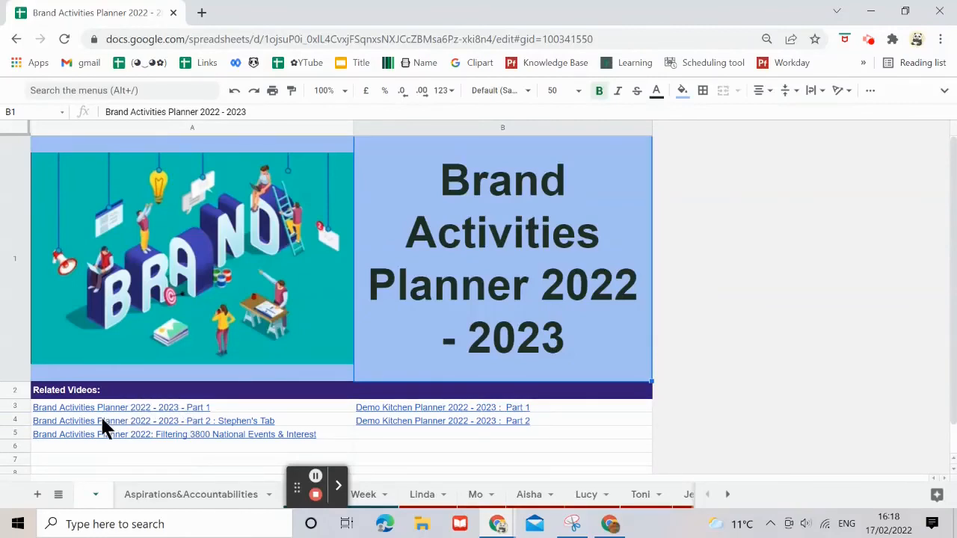
mouse_move(93, 436)
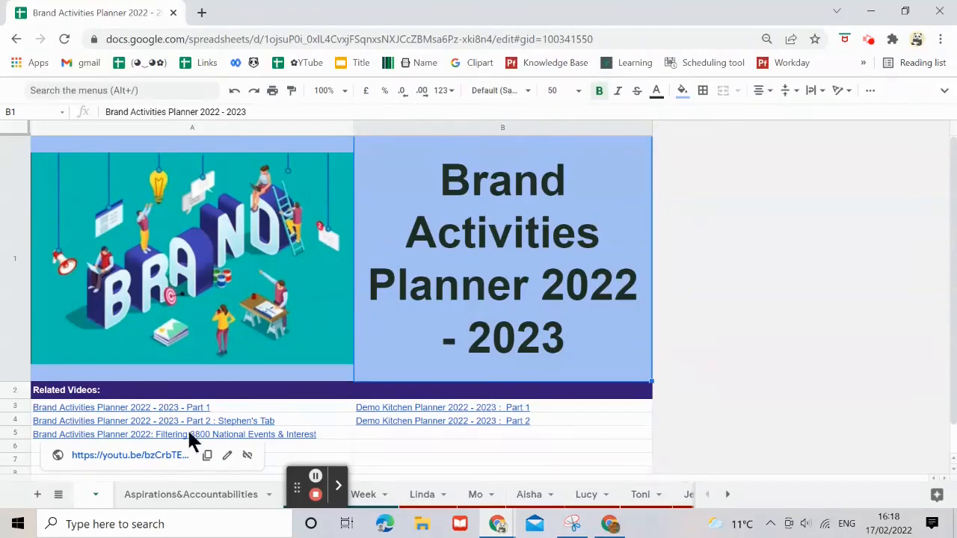
left_click(727, 494)
left_click(707, 495)
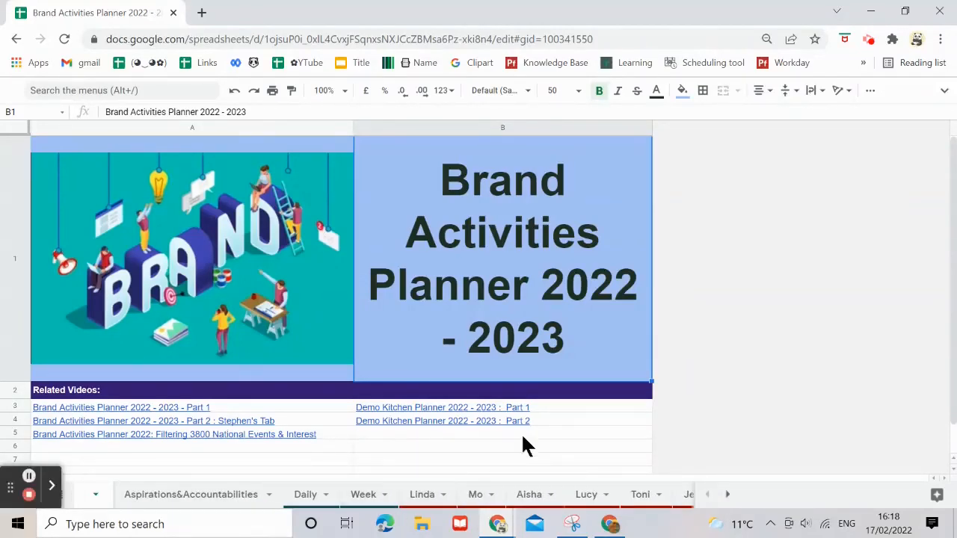
left_click(868, 37)
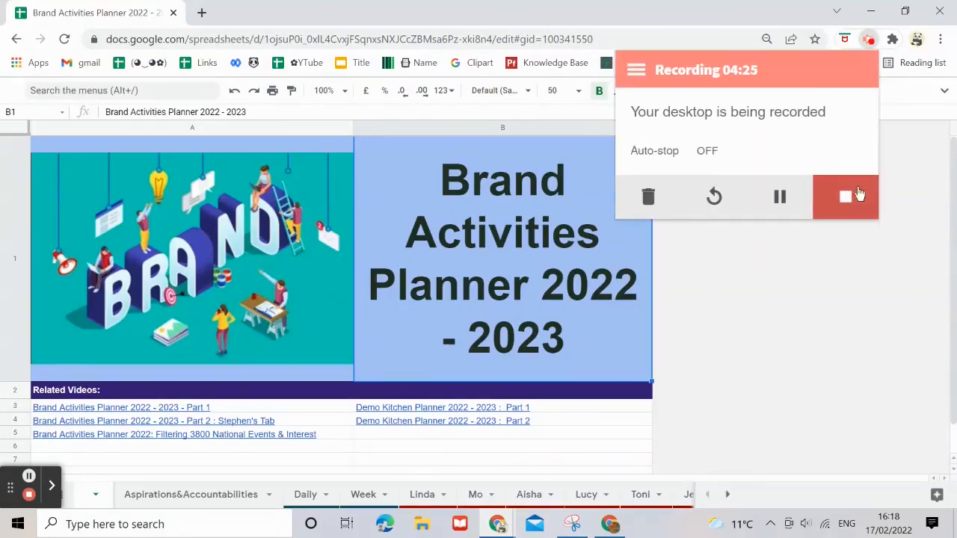